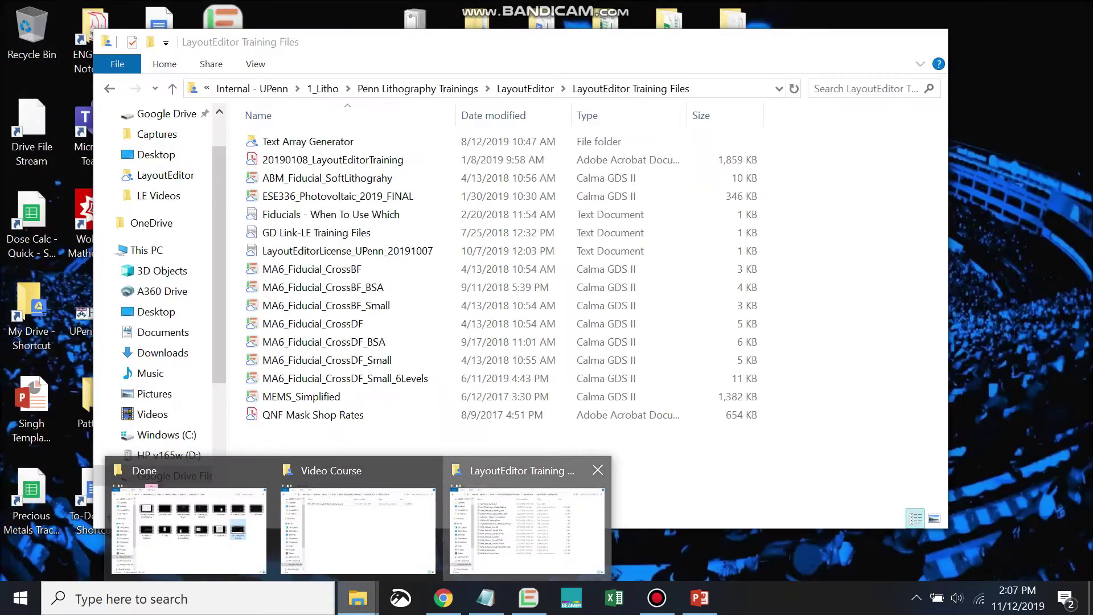
- Bring up the LayoutEditor Training Files folder and select the MA6_Fiducial_CrossDF file
left_click(514, 536)
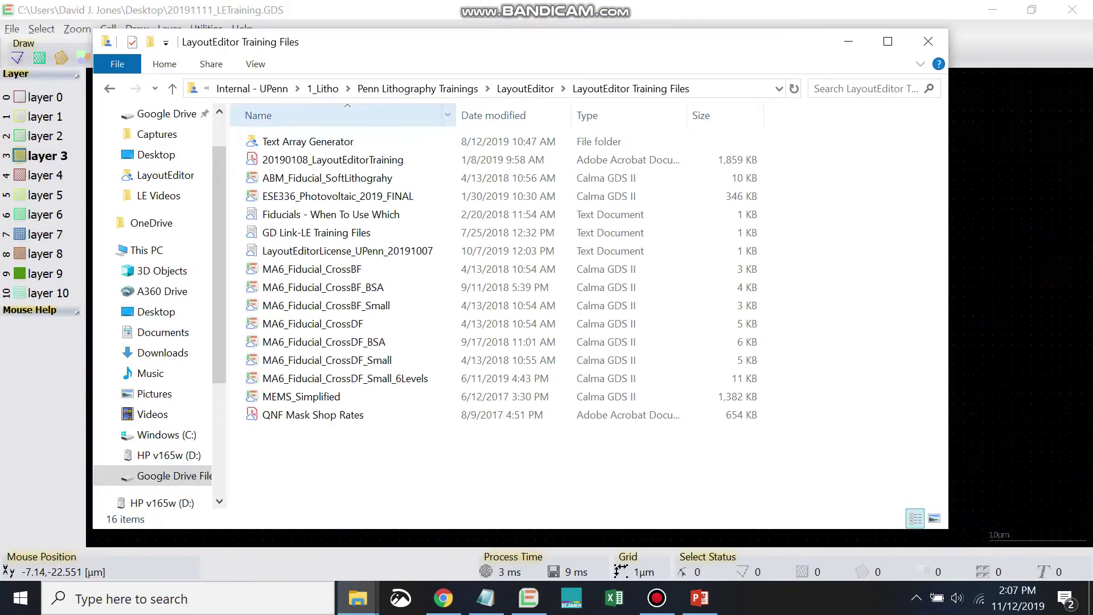
left_click_drag(414, 49, 456, 44)
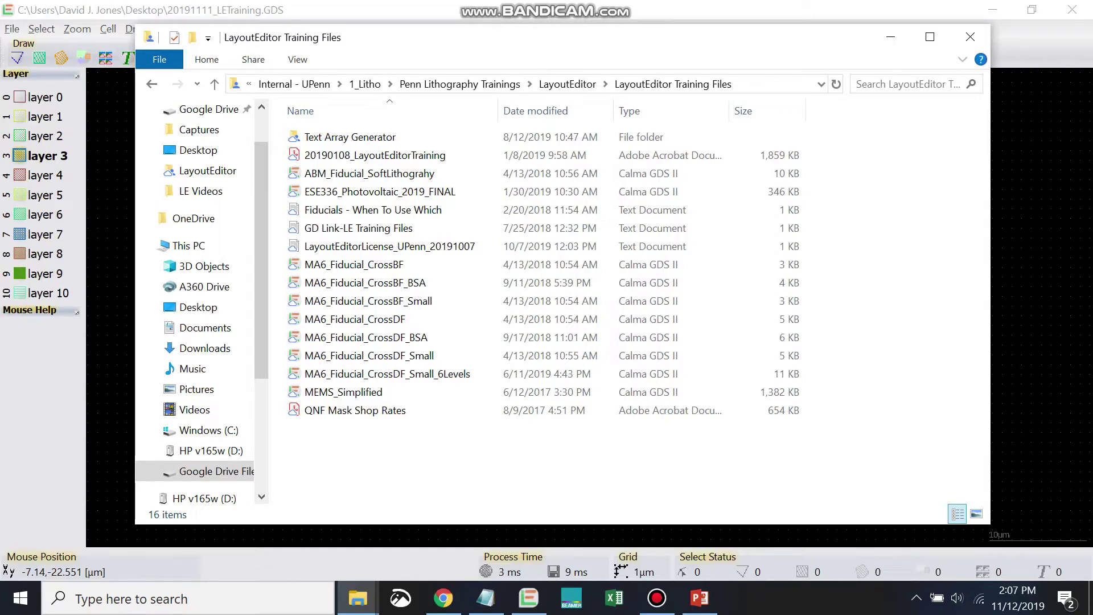
left_click(364, 246)
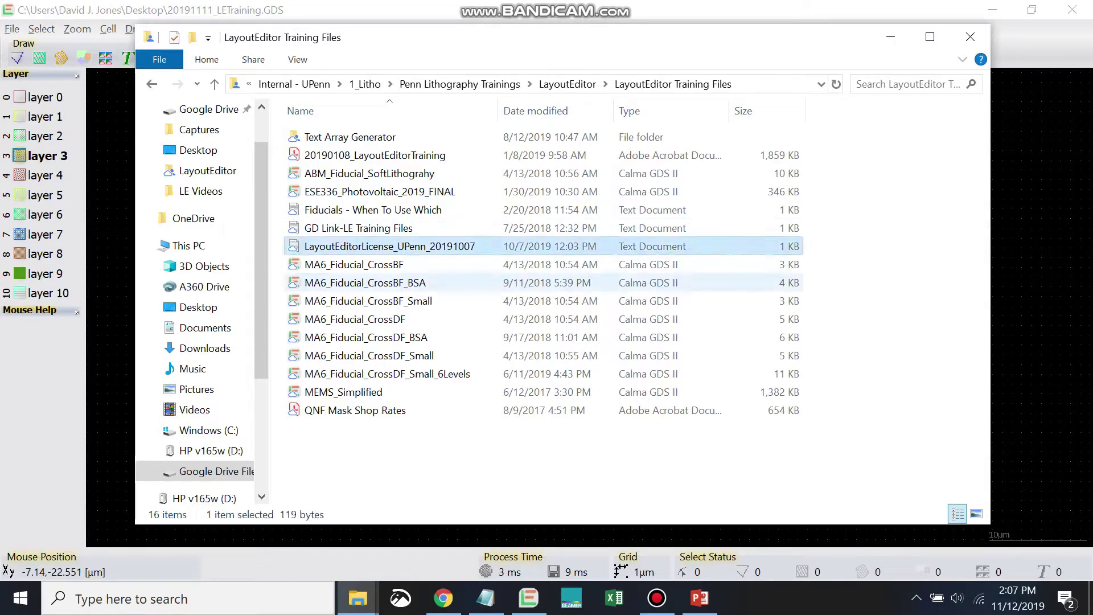
key("ctrl+space")
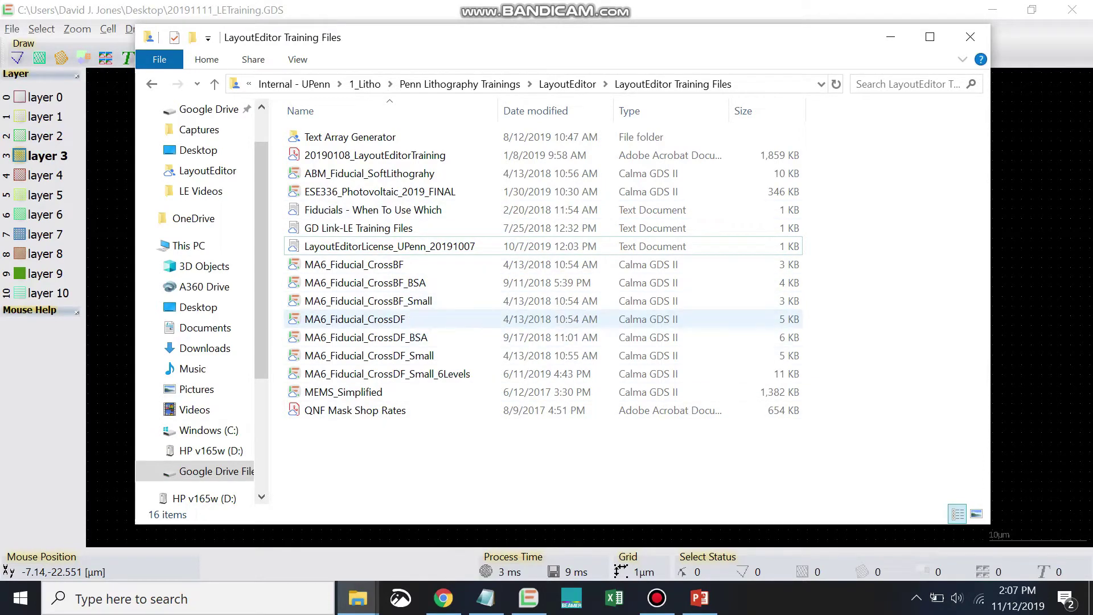
left_click(353, 264)
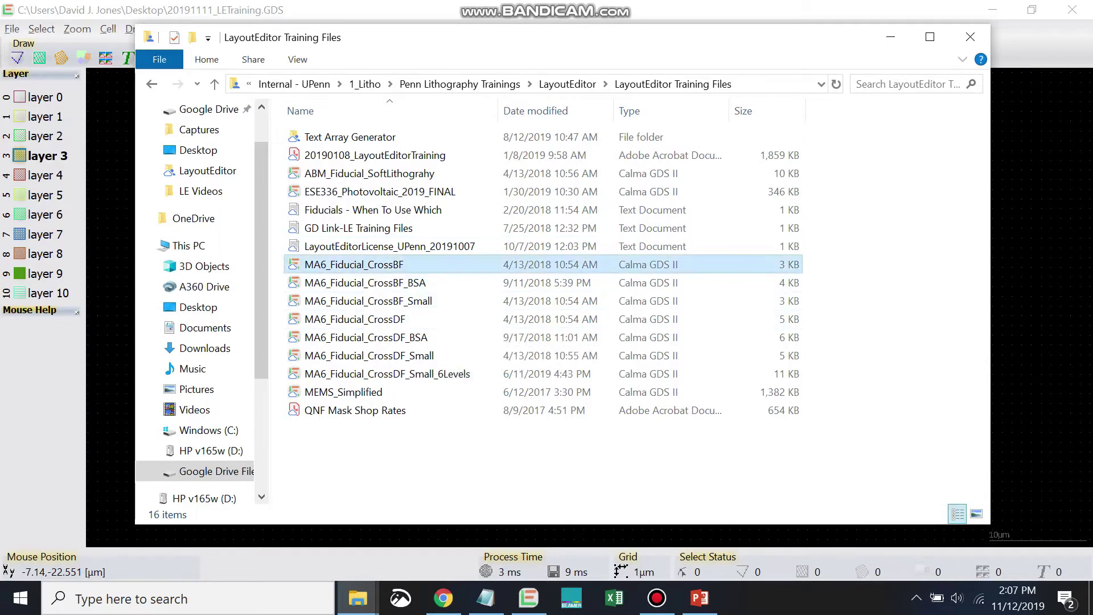
left_click(427, 374, "shift")
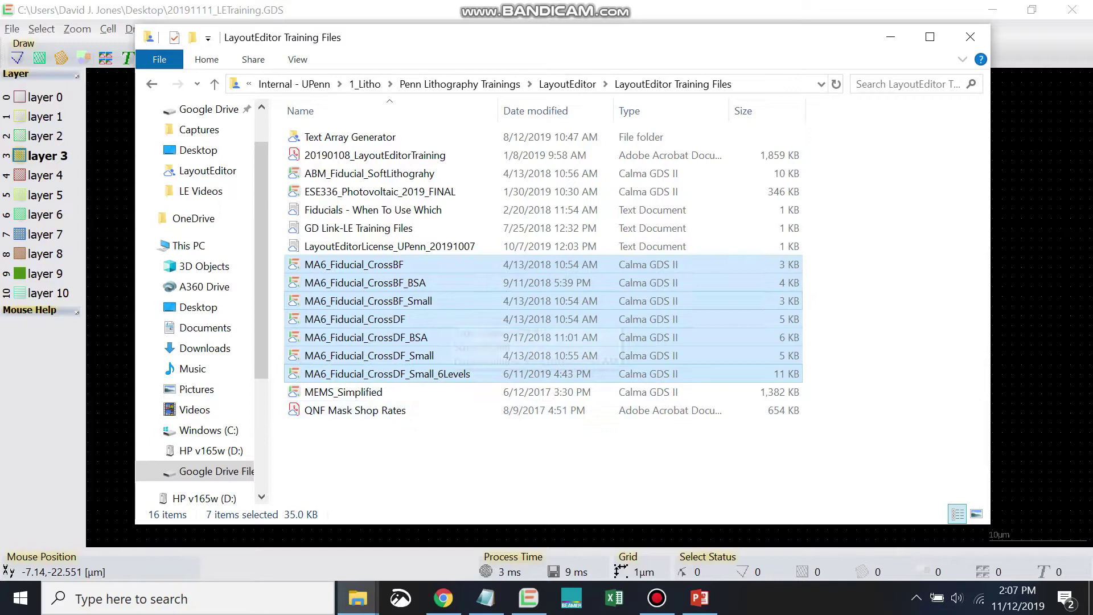
left_click(368, 300)
left_click(368, 319)
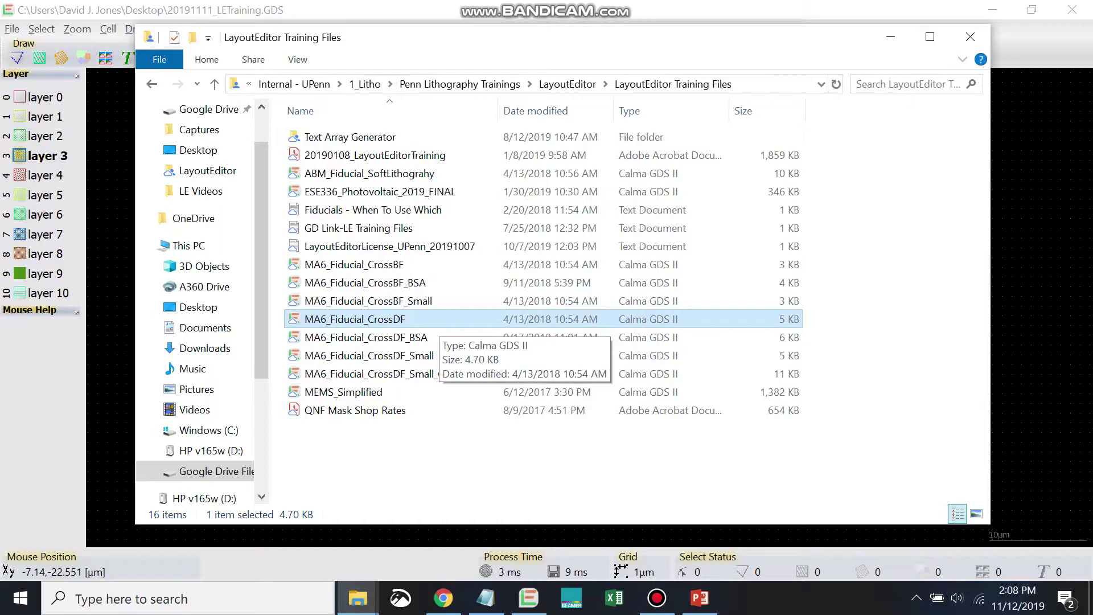
- Open MA6_Fiducial_CrossDF and switch the displayed cell from Wafer3"_CrossDF to Single_CrossDF
double_click(436, 321)
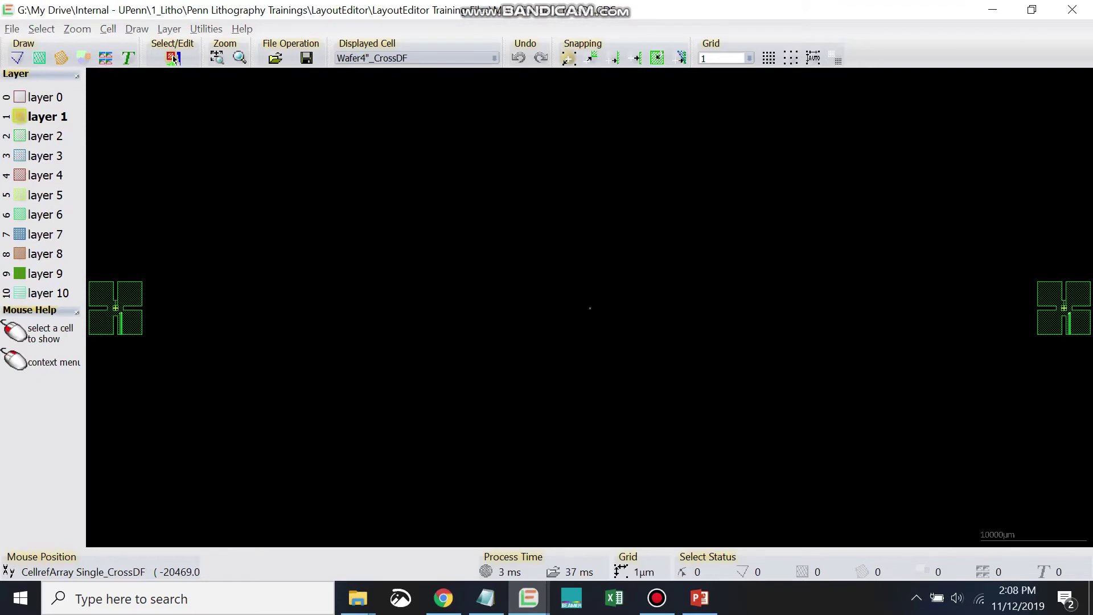
left_click(416, 58)
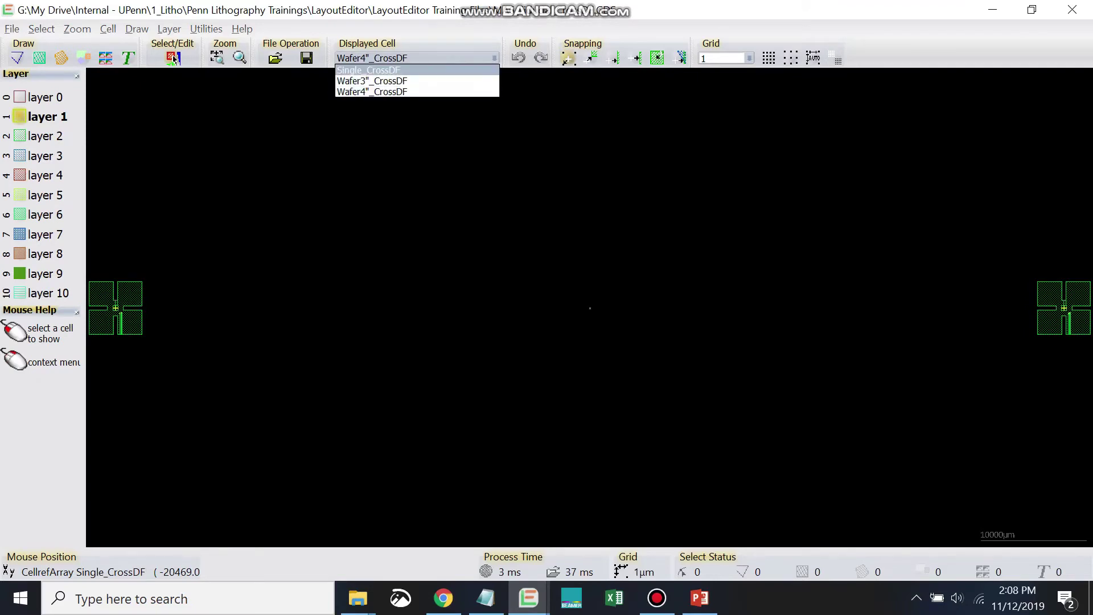
left_click(372, 81)
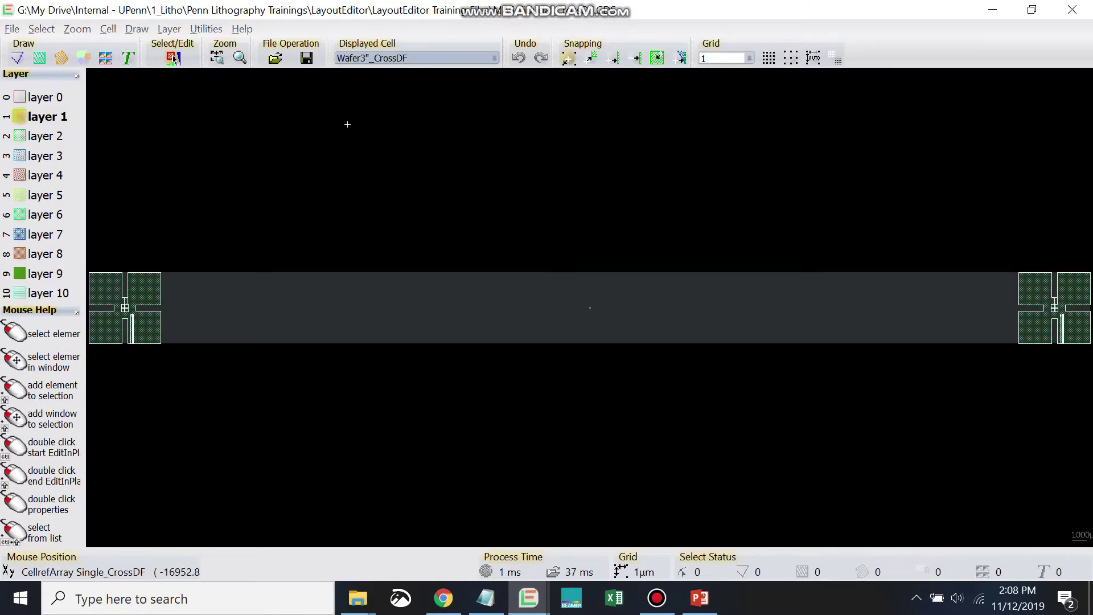
left_click(399, 58)
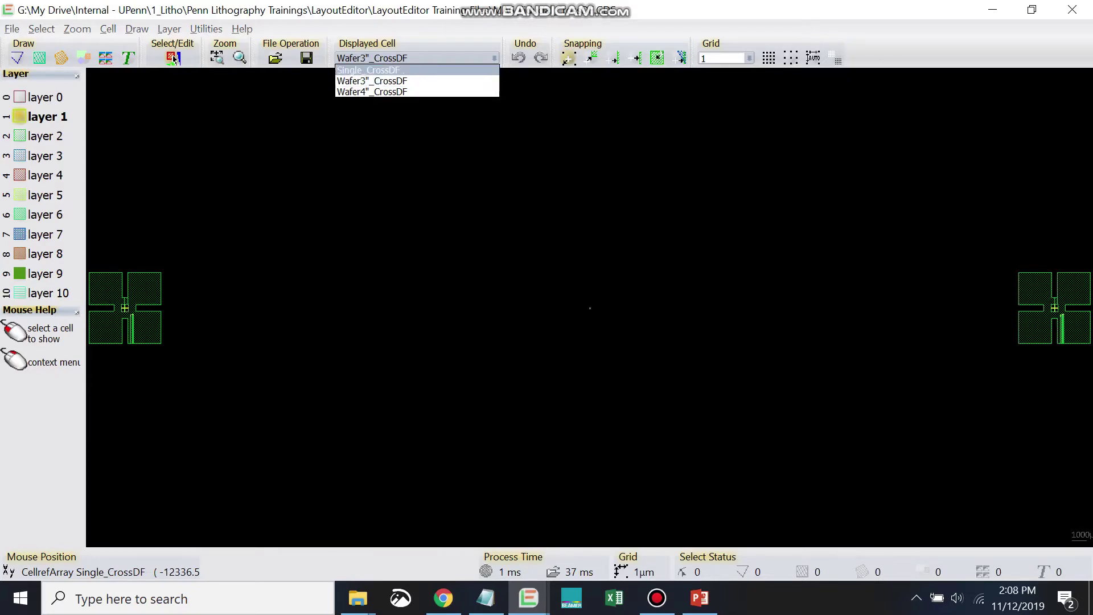
key("Return")
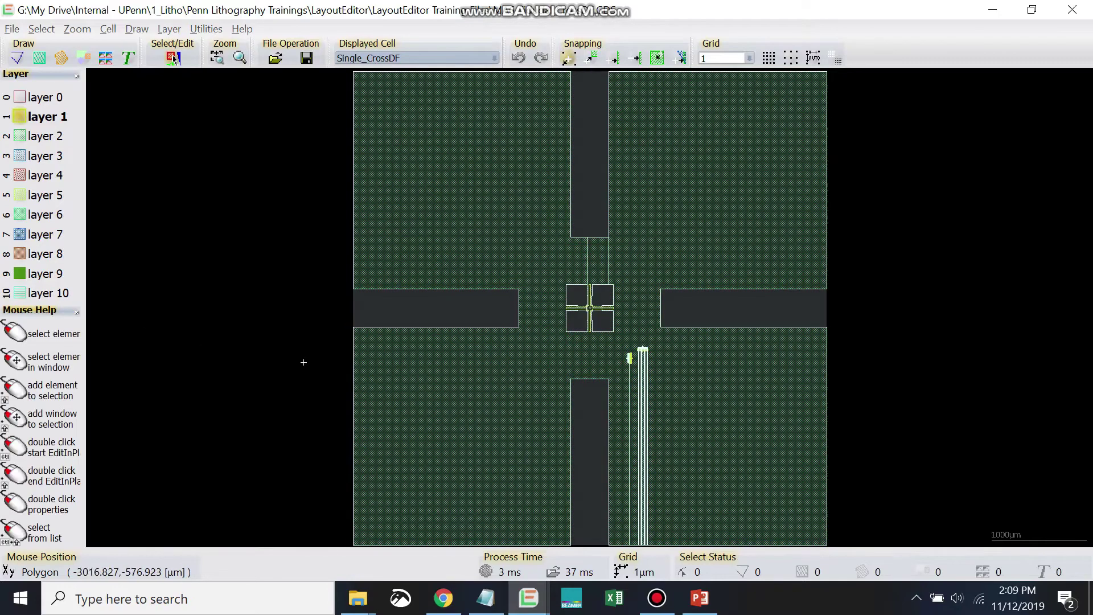
- Zoom into the mark's centre and hide layer 2, leaving only the layer 1 cross
scroll(590, 309, "up", 3)
scroll(590, 308, "up", 2)
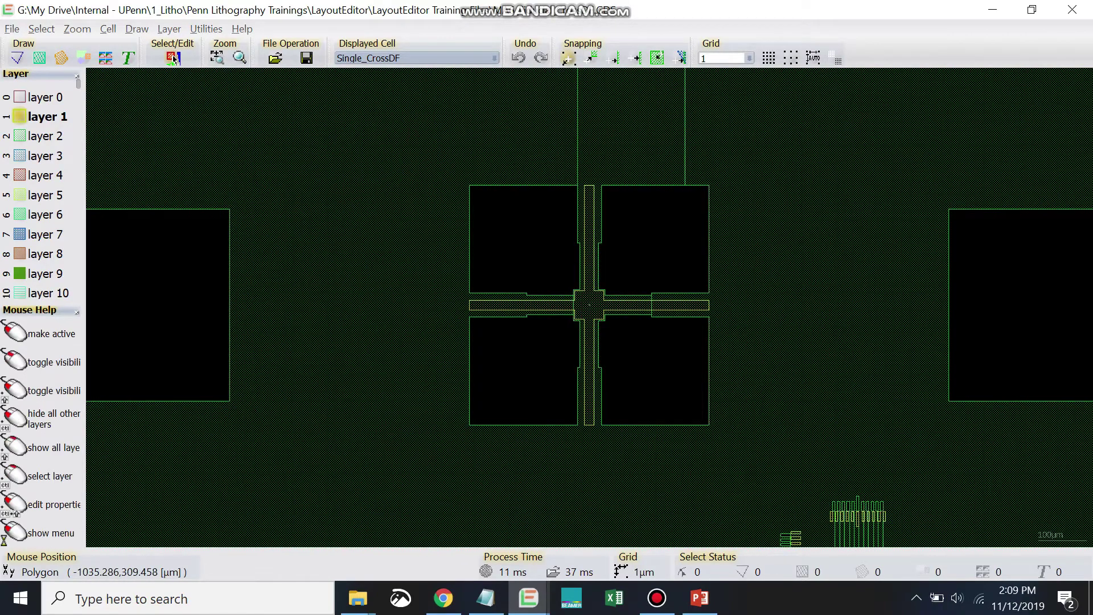
scroll(43, 194, "down", 1)
scroll(43, 194, "up", 1)
middle_click(39, 137)
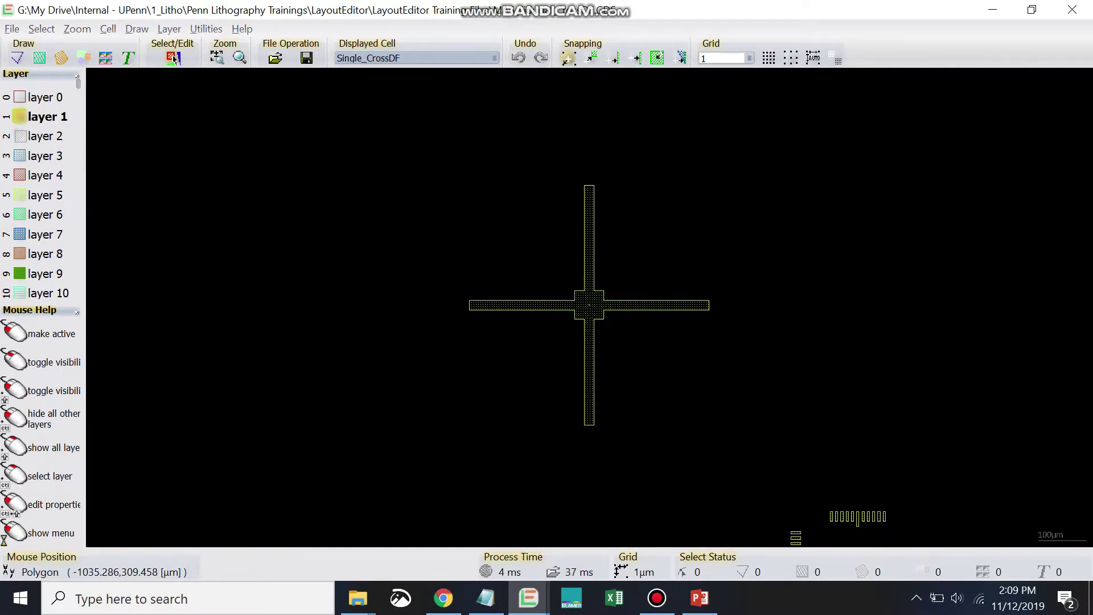
left_click(174, 58)
scroll(377, 177, "down", 2)
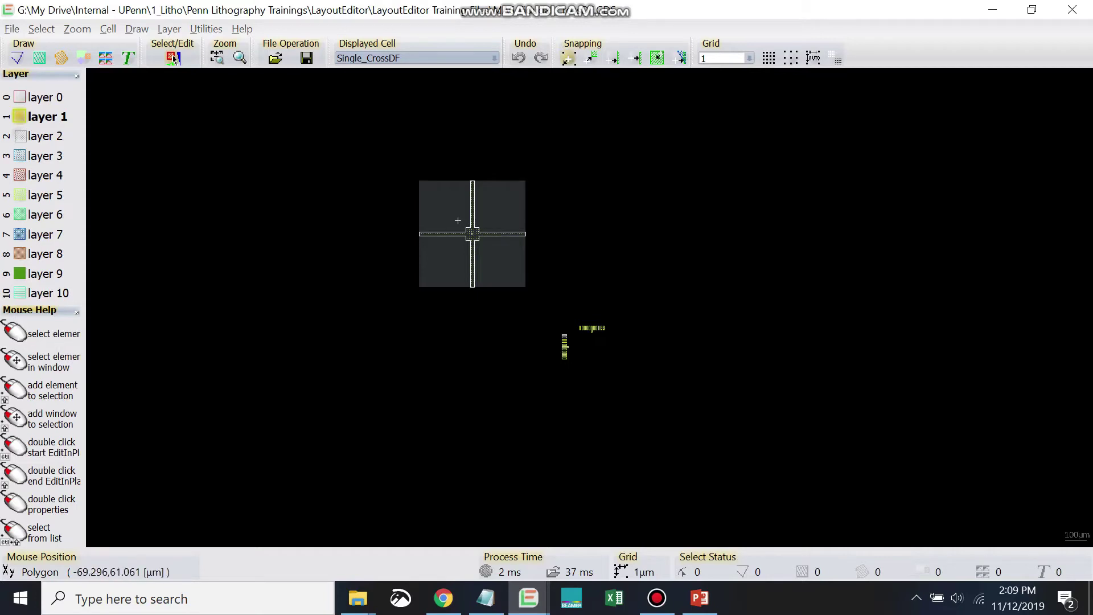
scroll(456, 222, "up", 3)
scroll(459, 219, "down", 2)
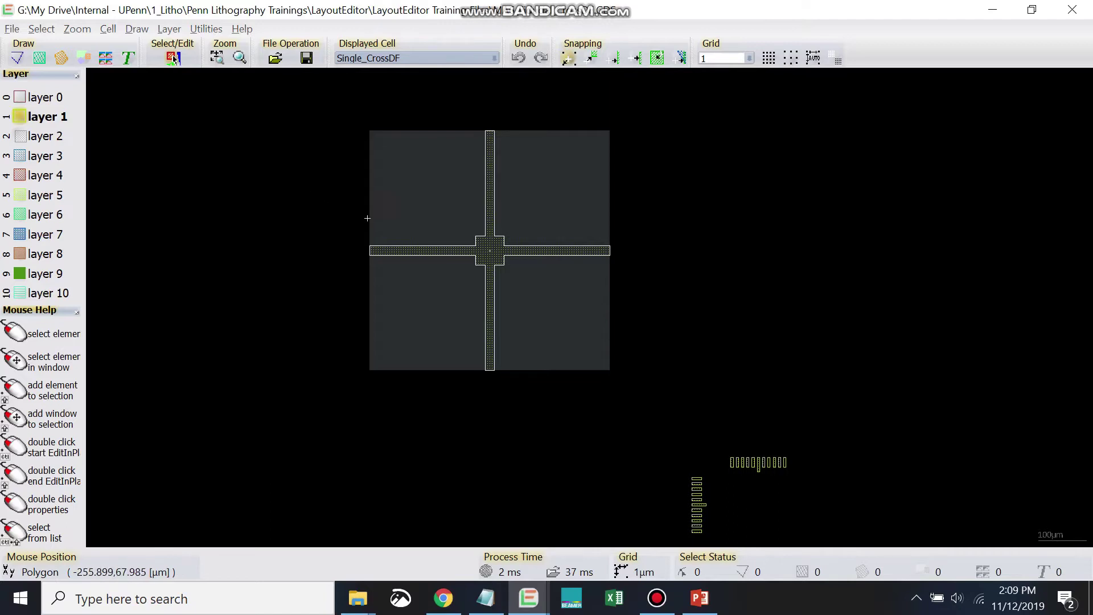
scroll(464, 226, "up", 1)
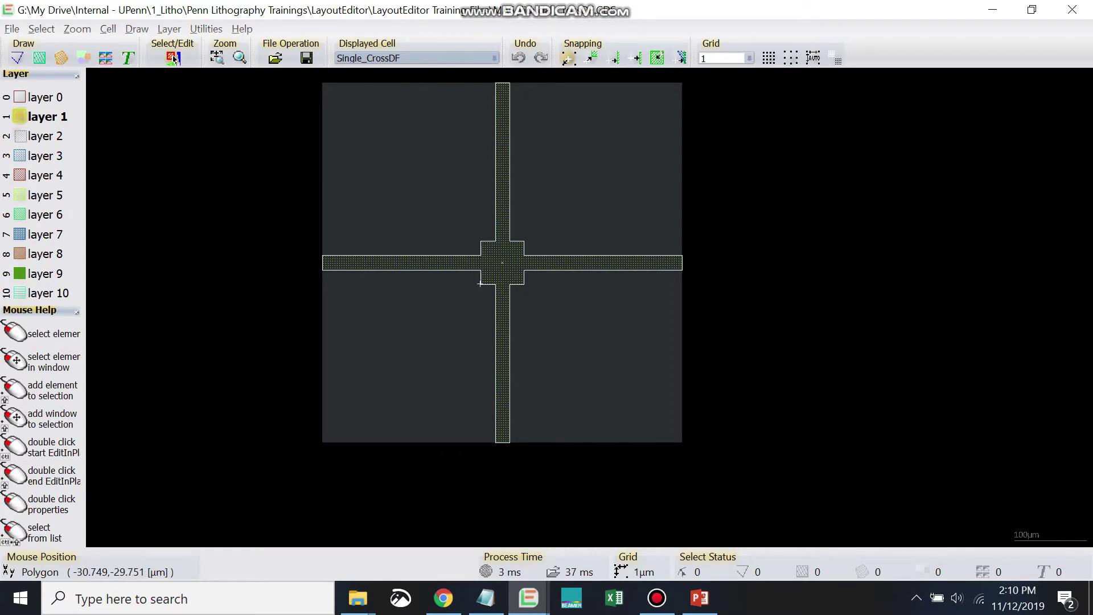
scroll(480, 283, "down", 2)
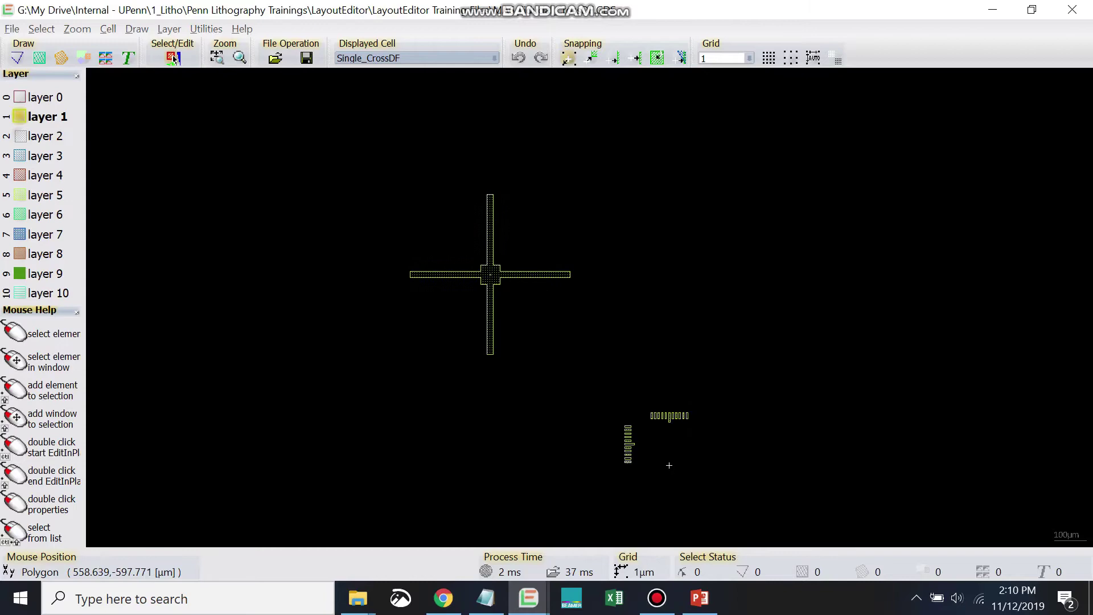
scroll(665, 456, "up", 1)
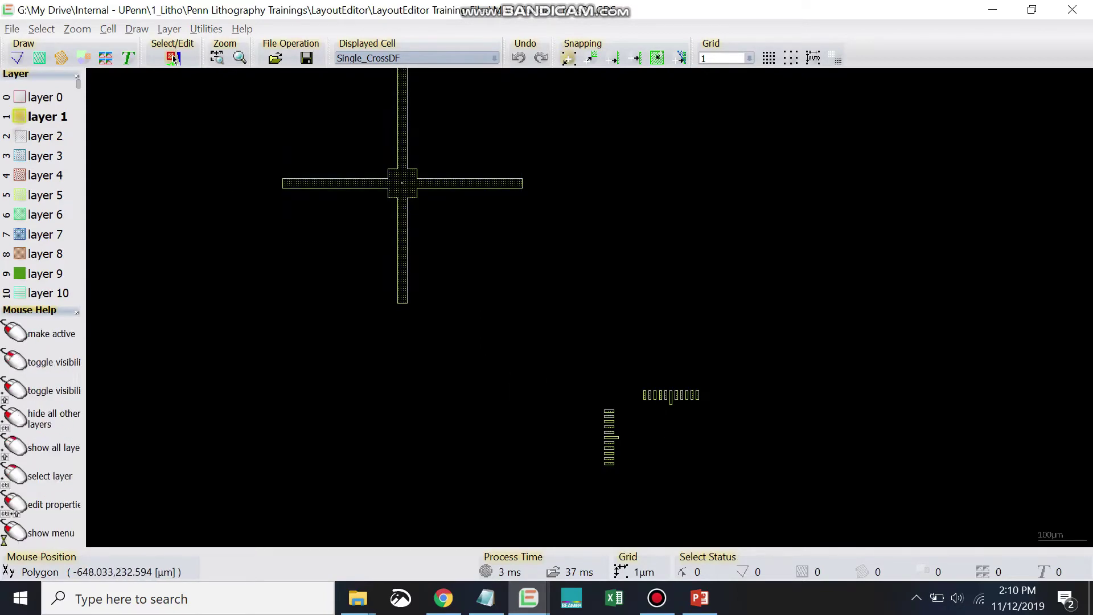
- Make layer 2 visible again and zoom around the cross to see the surrounding pads
middle_click(39, 136)
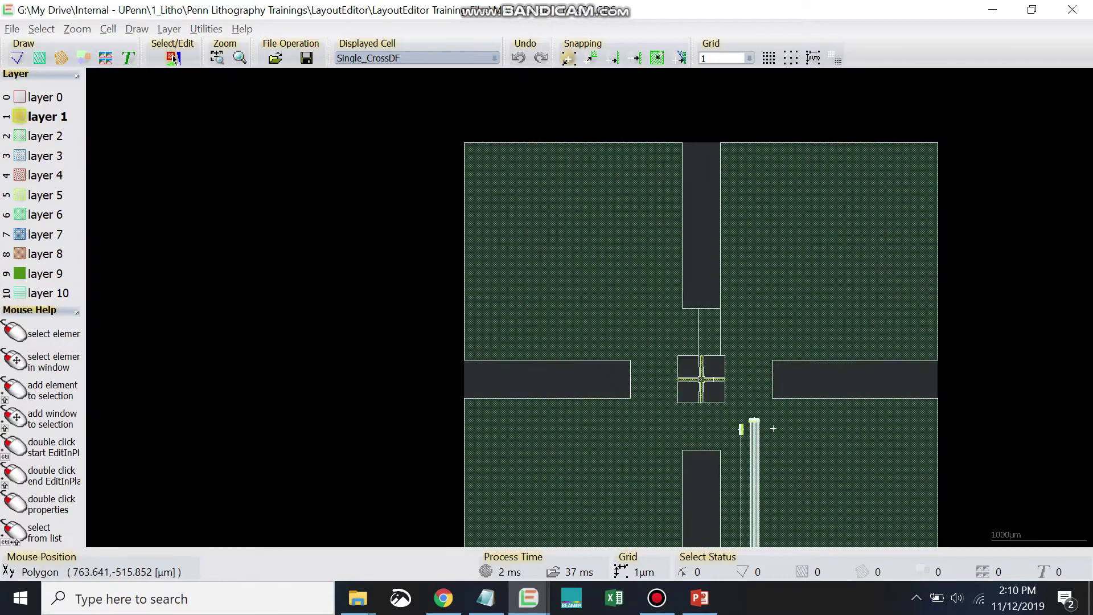
scroll(772, 427, "up", 1)
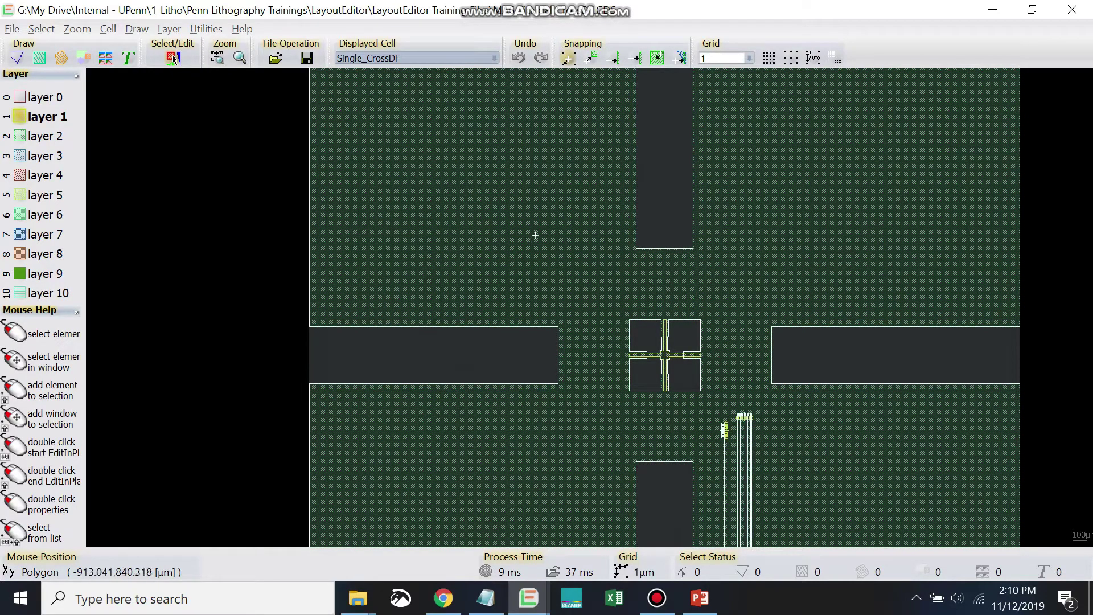
scroll(665, 356, "up", 3)
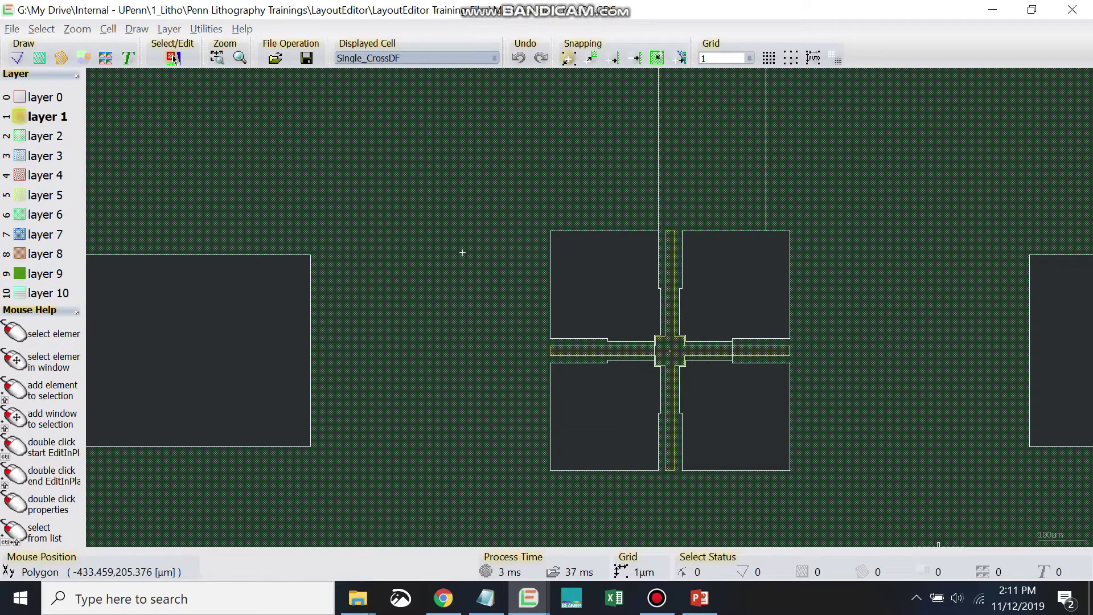
- Zoom around the Single_CrossDF vernier combs and central cross to inspect them closely
scroll(457, 251, "down", 2)
scroll(677, 414, "up", 2)
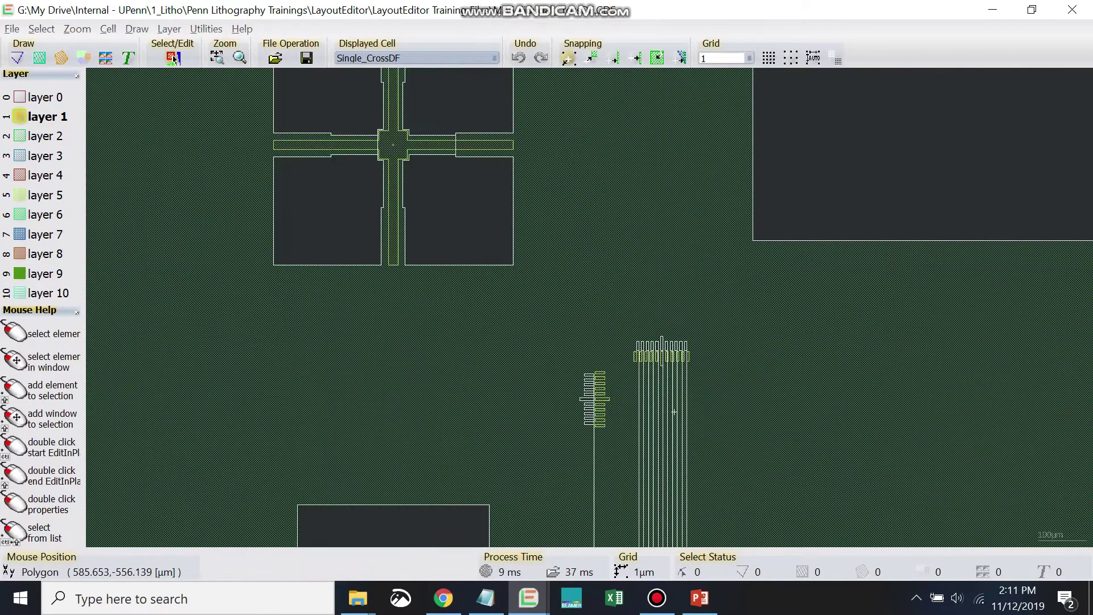
scroll(643, 393, "up", 1)
scroll(665, 399, "up", 2)
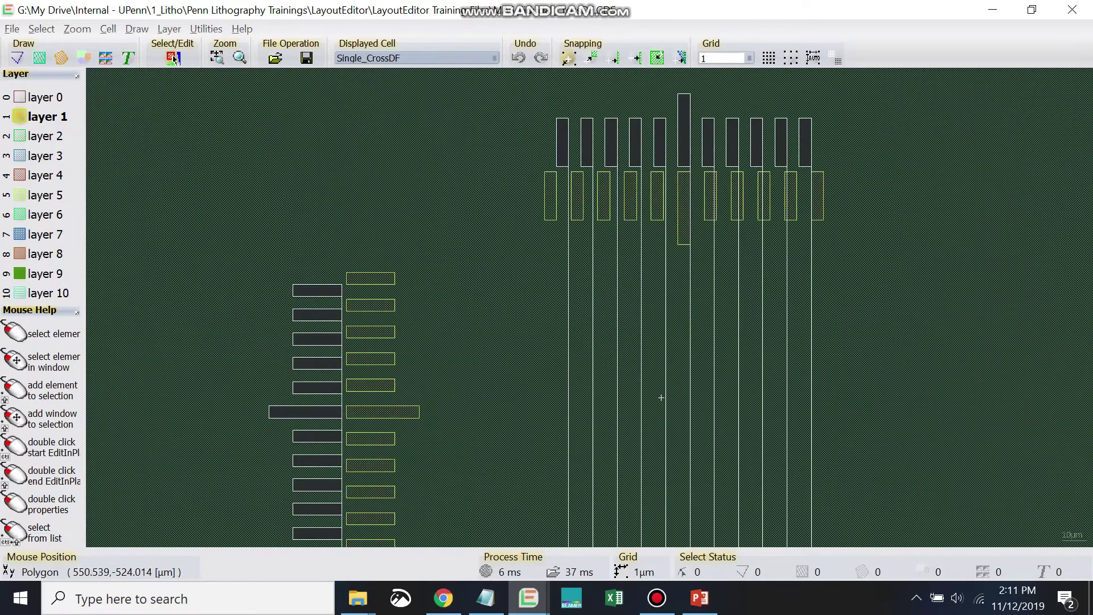
scroll(656, 393, "down", 2)
scroll(664, 386, "up", 2)
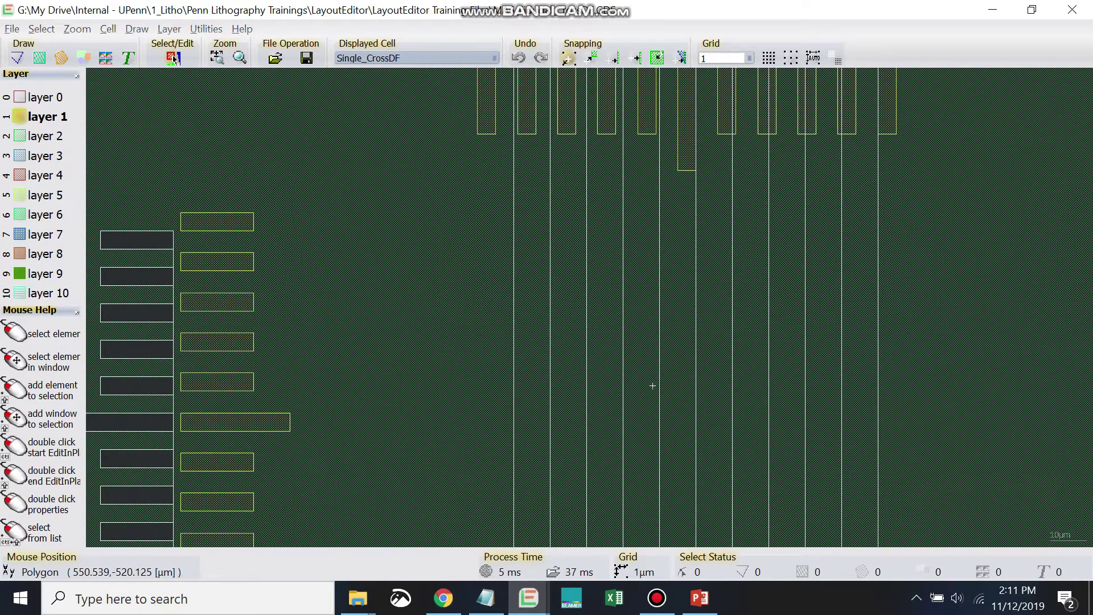
scroll(652, 385, "down", 1)
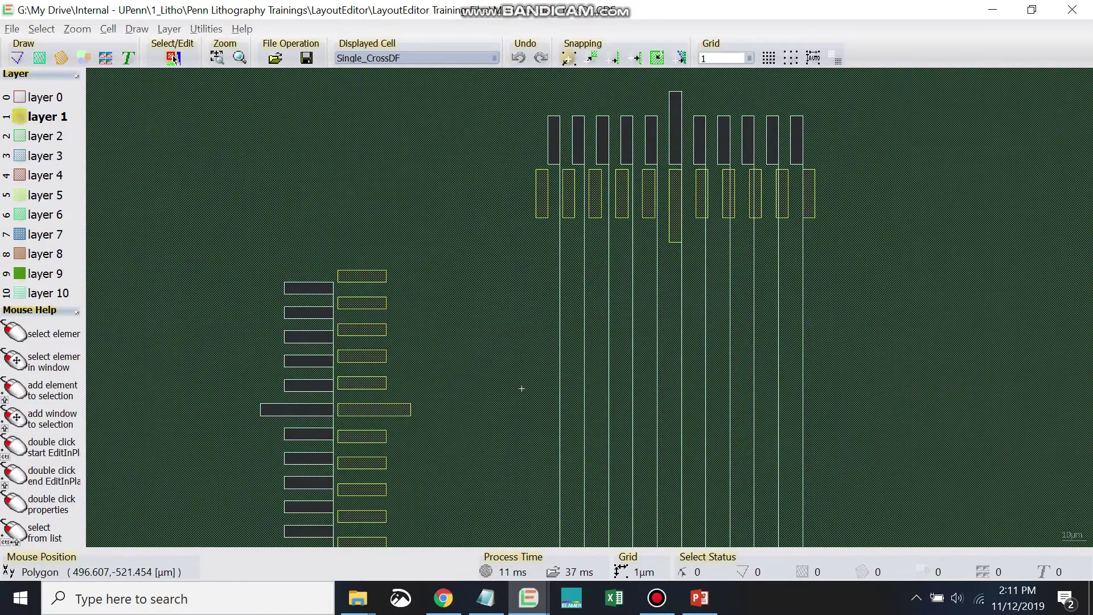
scroll(534, 385, "down", 2)
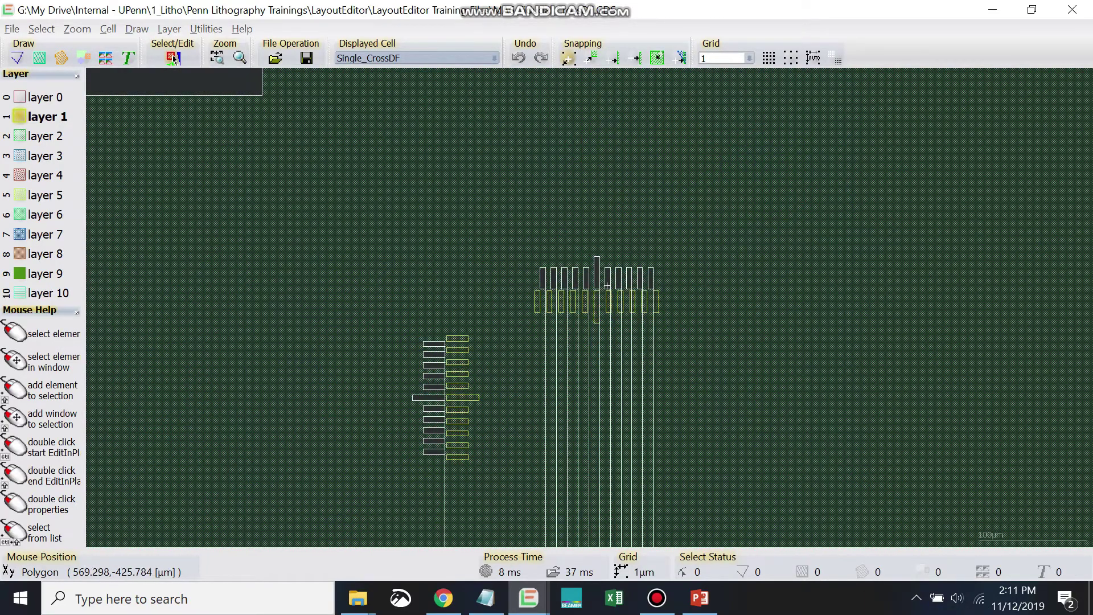
scroll(608, 285, "up", 7)
scroll(597, 285, "down", 3)
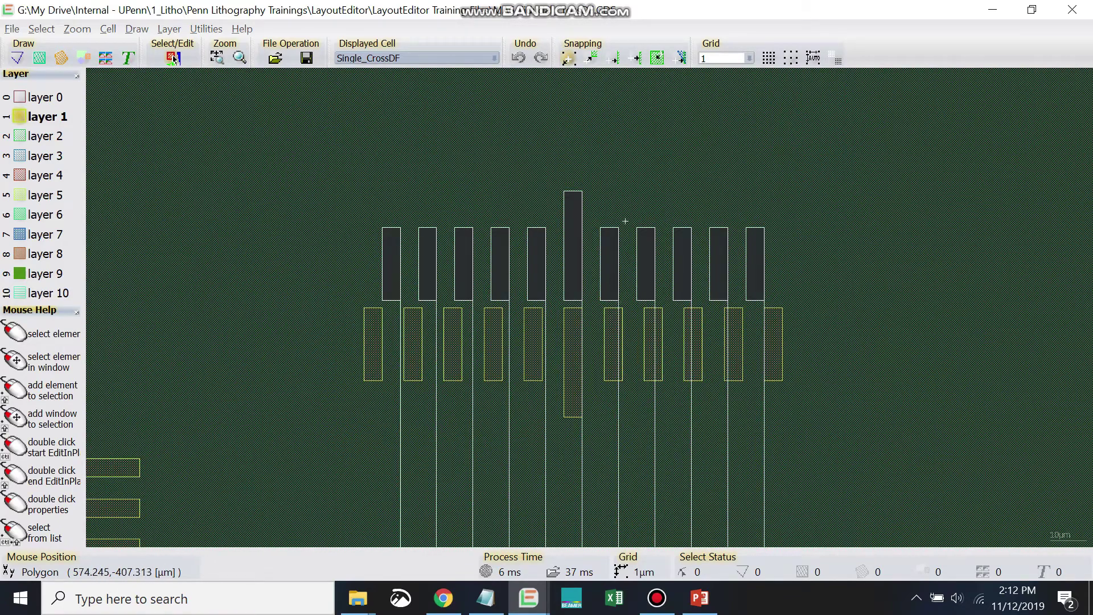
scroll(625, 221, "down", 2)
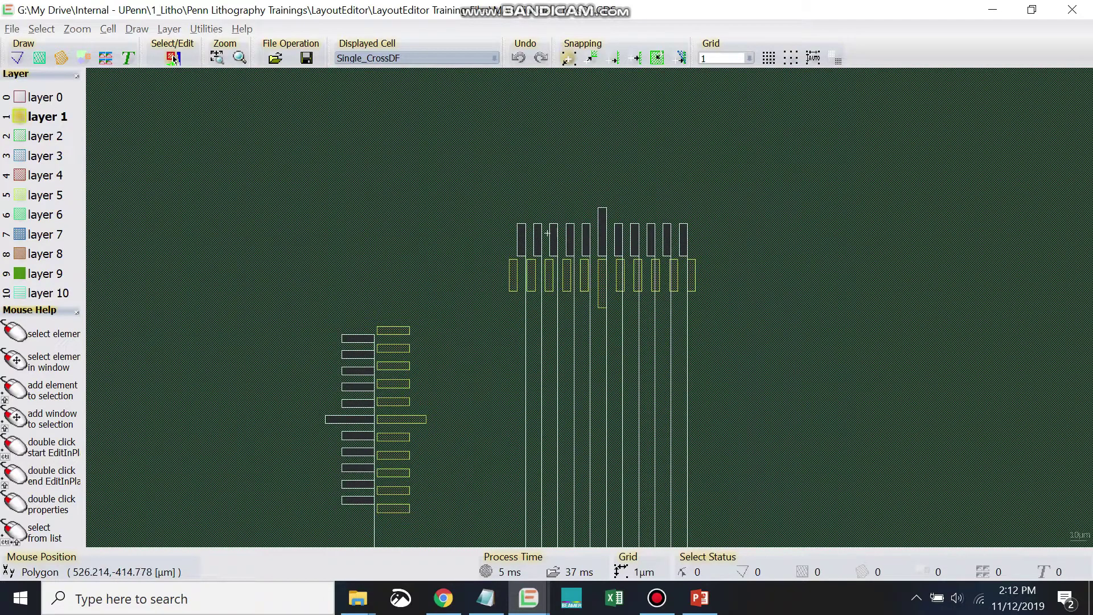
scroll(639, 214, "down", 4)
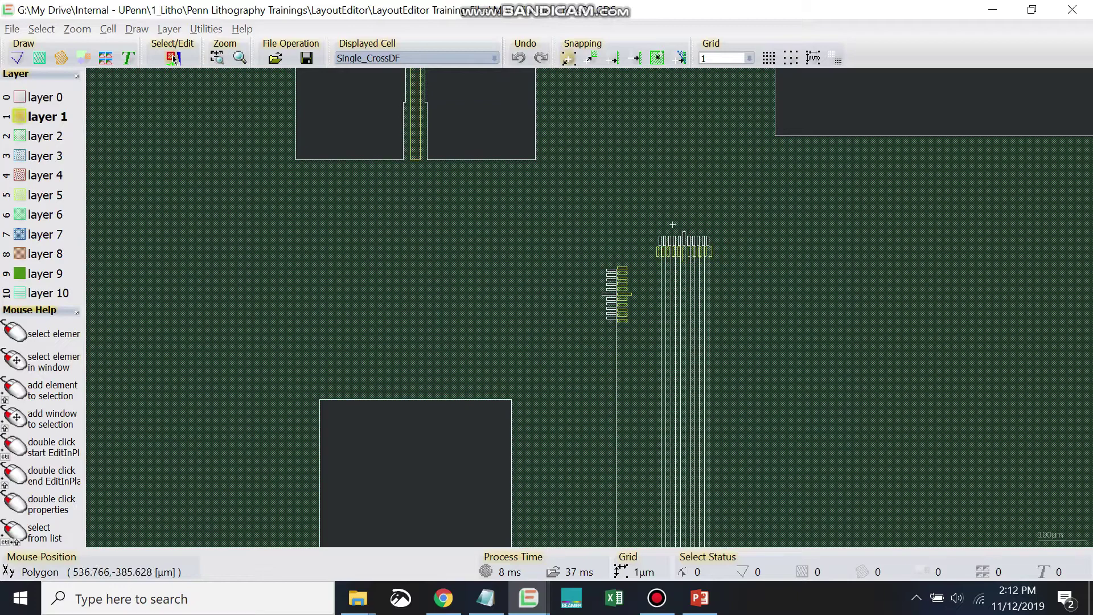
scroll(700, 260, "down", 2)
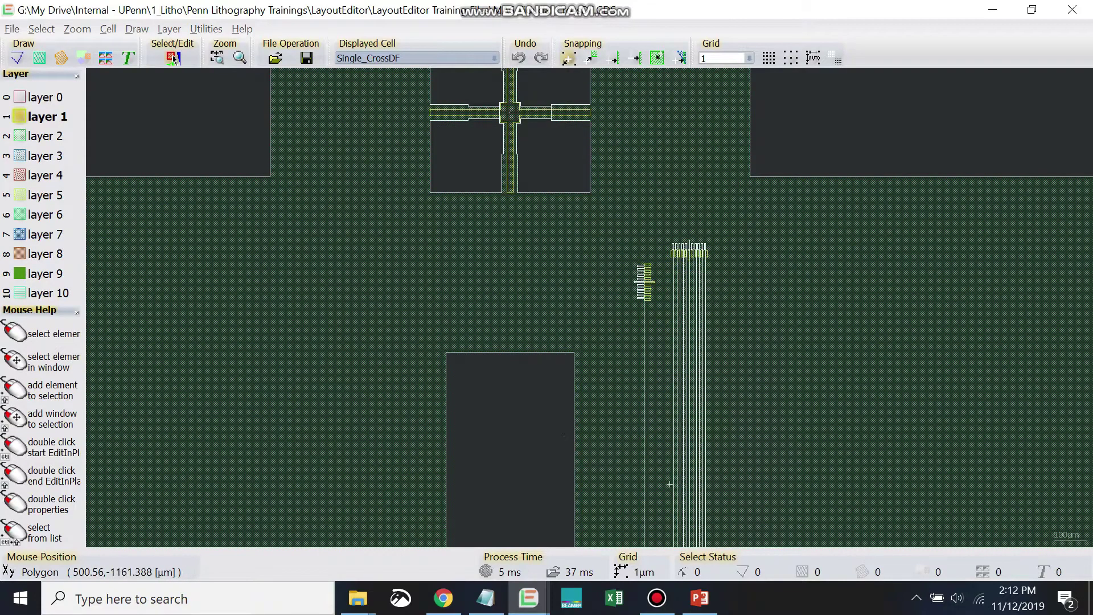
scroll(670, 484, "down", 3)
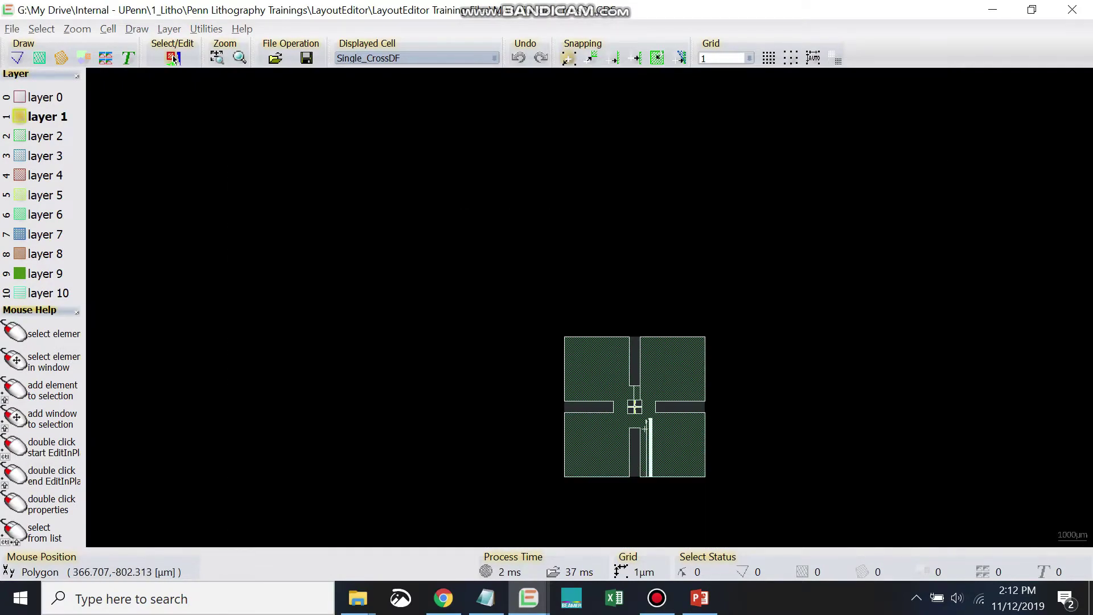
- Zoom back in slightly and bring the LayoutEditor Training Files folder forward
scroll(636, 405, "up", 3)
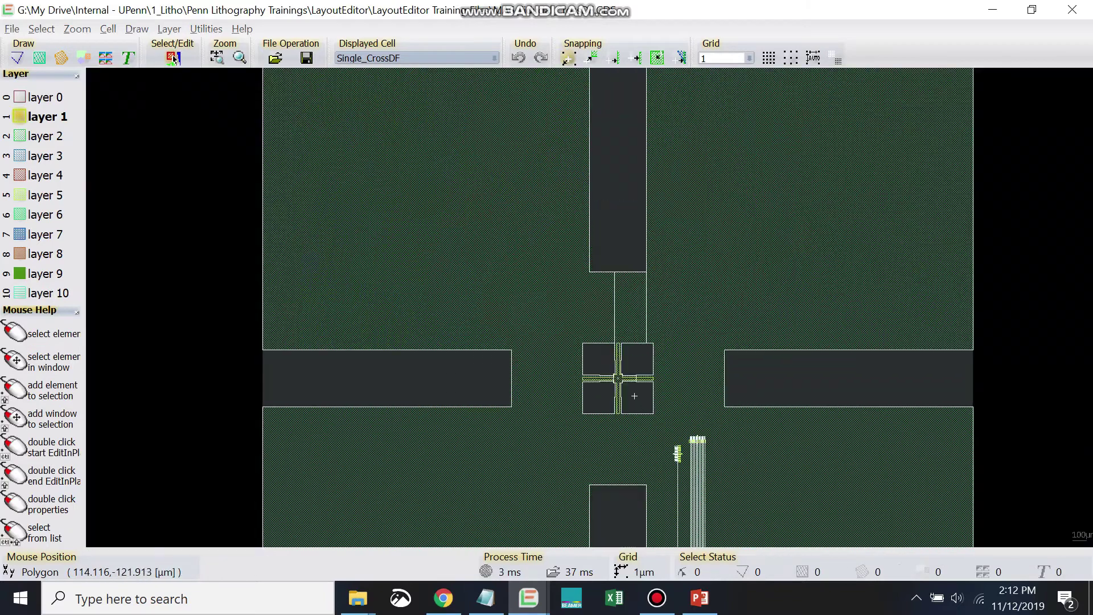
scroll(635, 396, "up", 2)
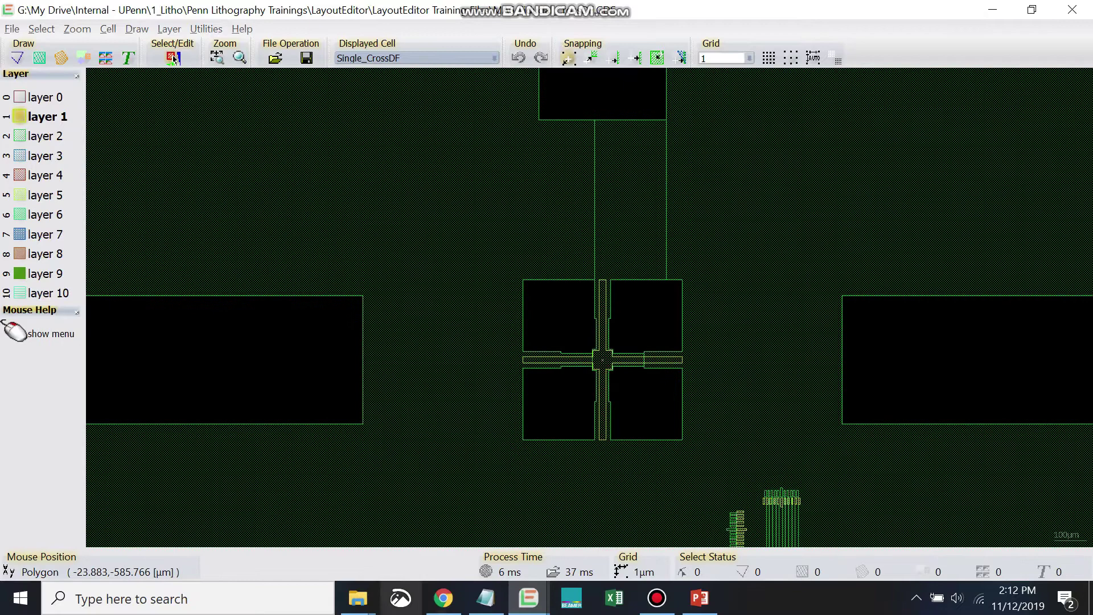
mouse_move(358, 598)
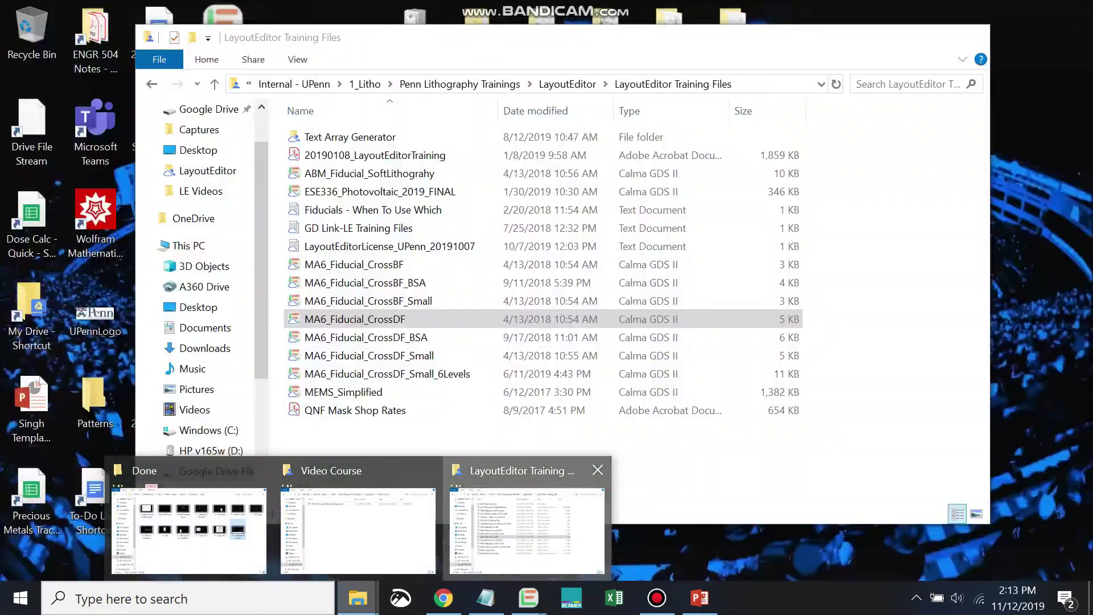
left_click(525, 513)
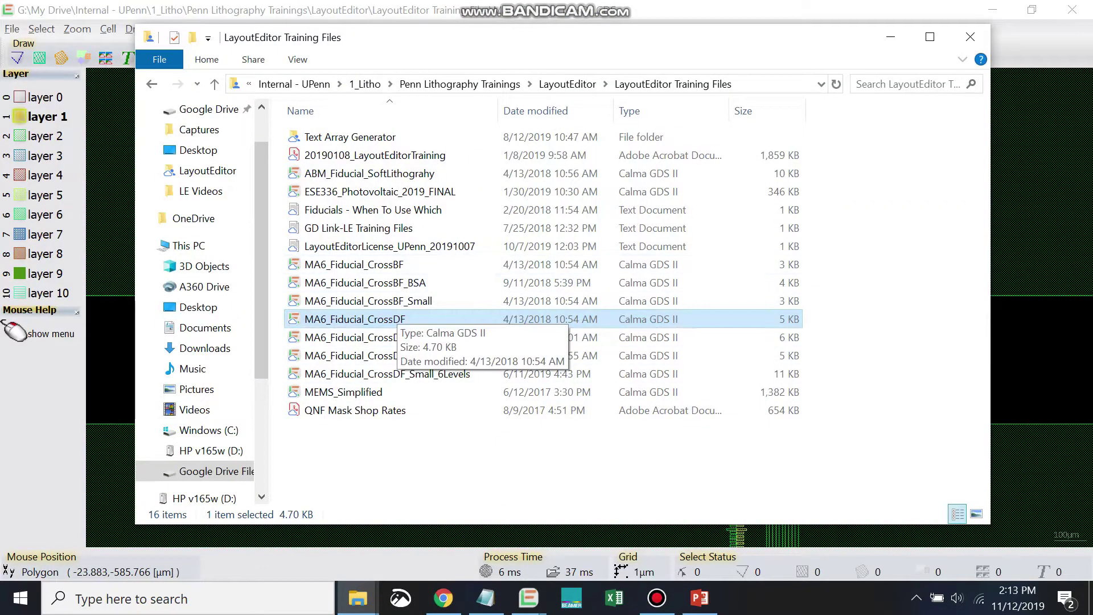
- Open MA6_Fiducial_CrossBF, loading its 4"Wafer_CrossBF cell in LayoutEditor
left_click(354, 264)
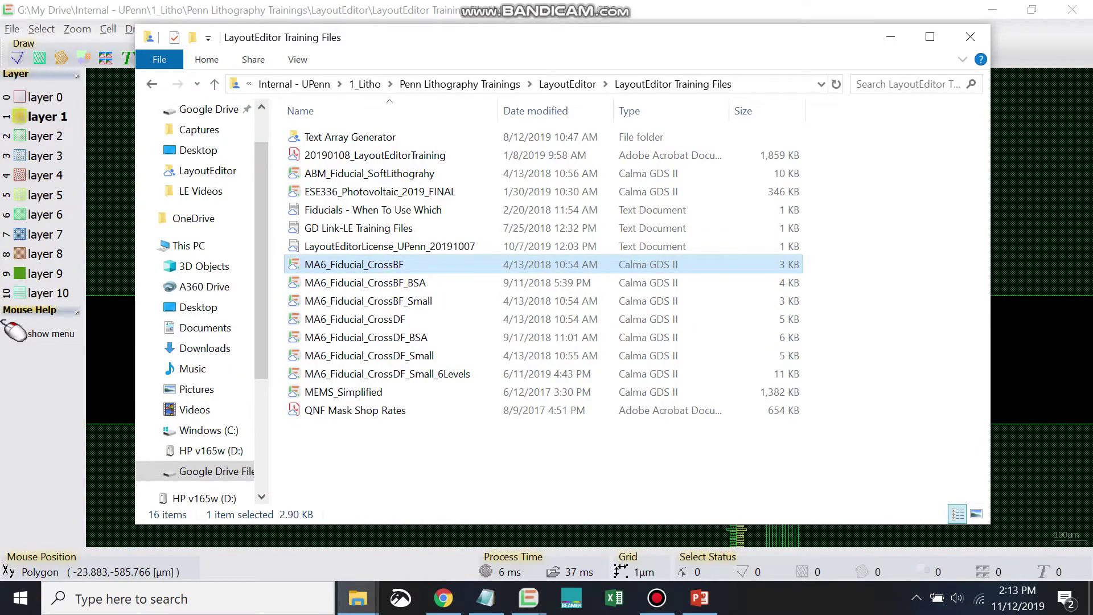
double_click(354, 264)
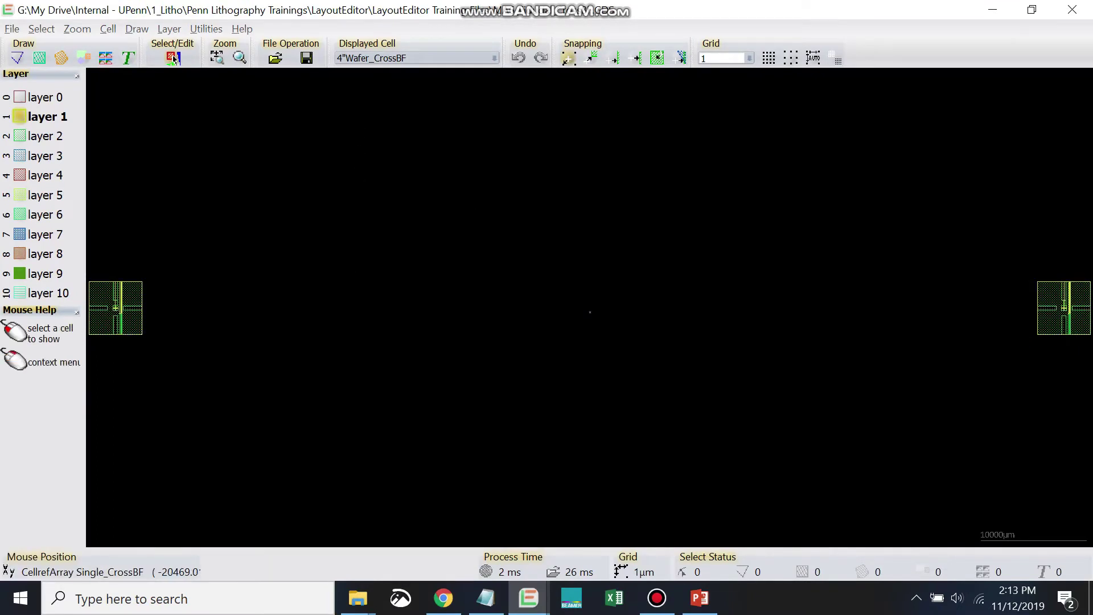
- Switch the displayed cell to 3"Wafer_CrossBF, then to Single_CrossBF
key("alt+Down")
key("Up")
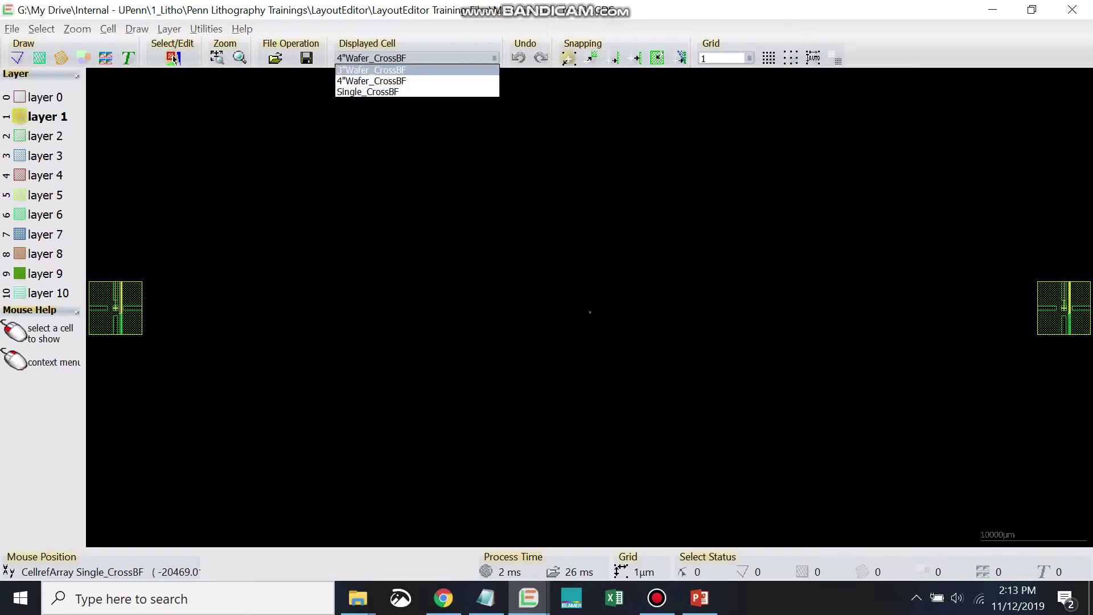
key("Return")
key("alt+Down")
key("Down")
key("Down")
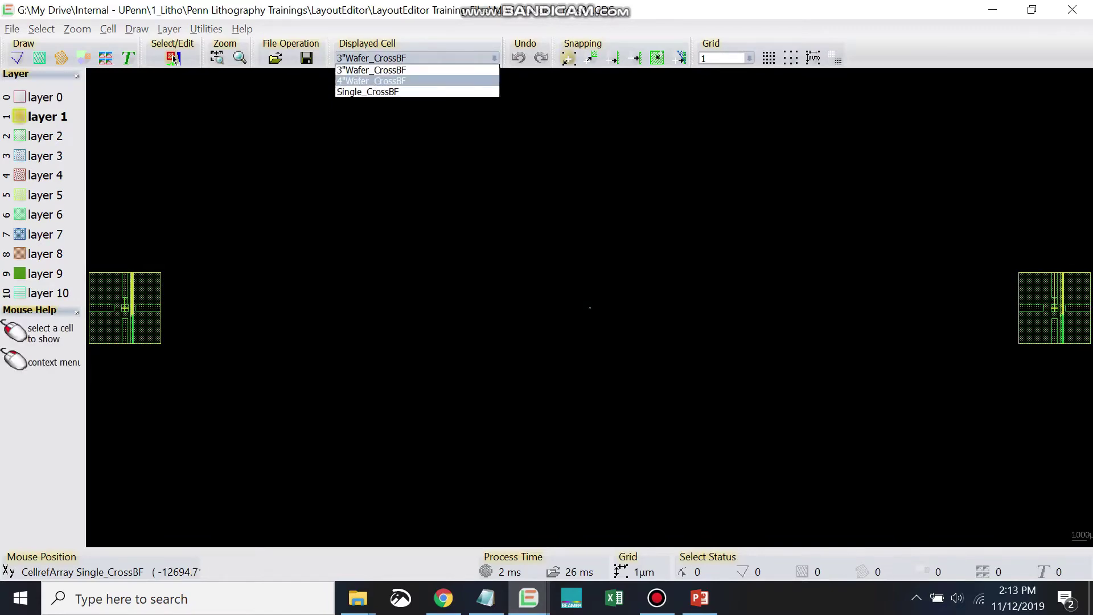
key("Return")
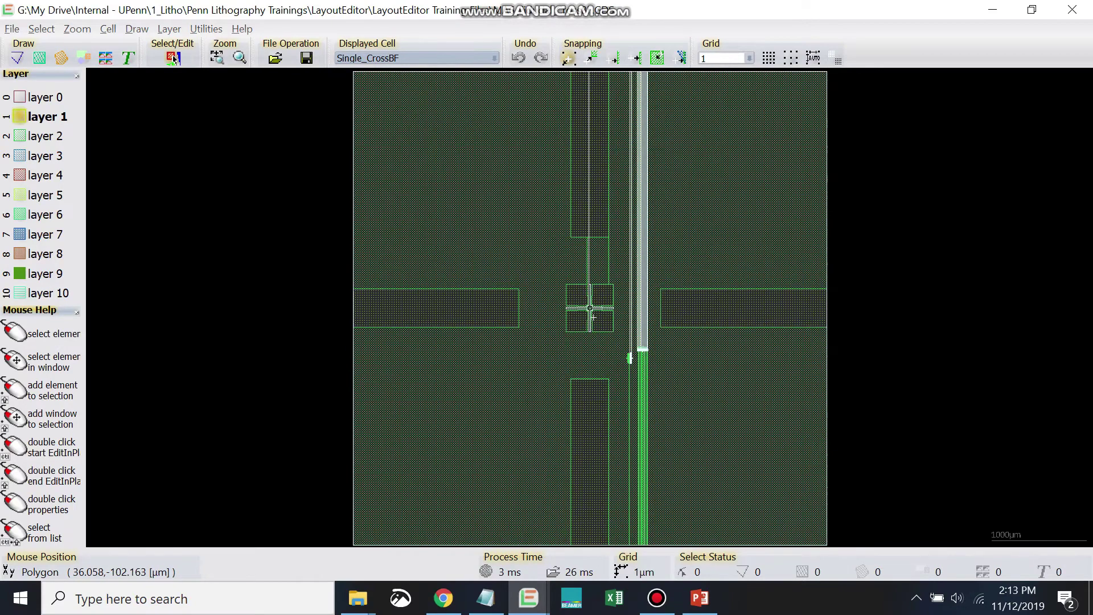
- Hide layer 2 and zoom in on the bright-field cross and its vernier lines
scroll(593, 317, "up", 3)
scroll(592, 317, "down", 2)
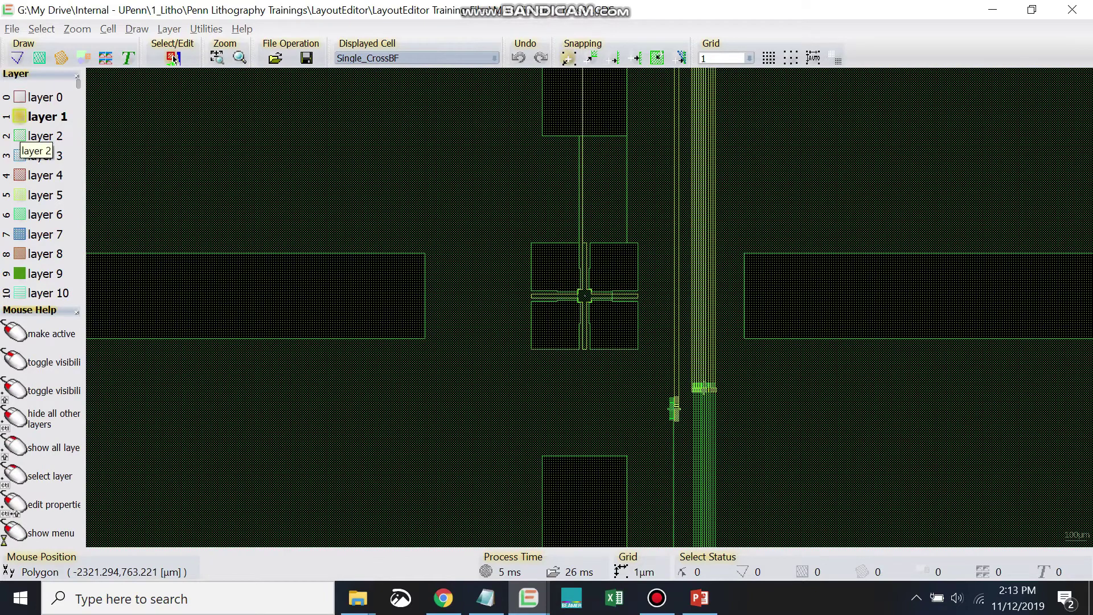
middle_click(20, 136)
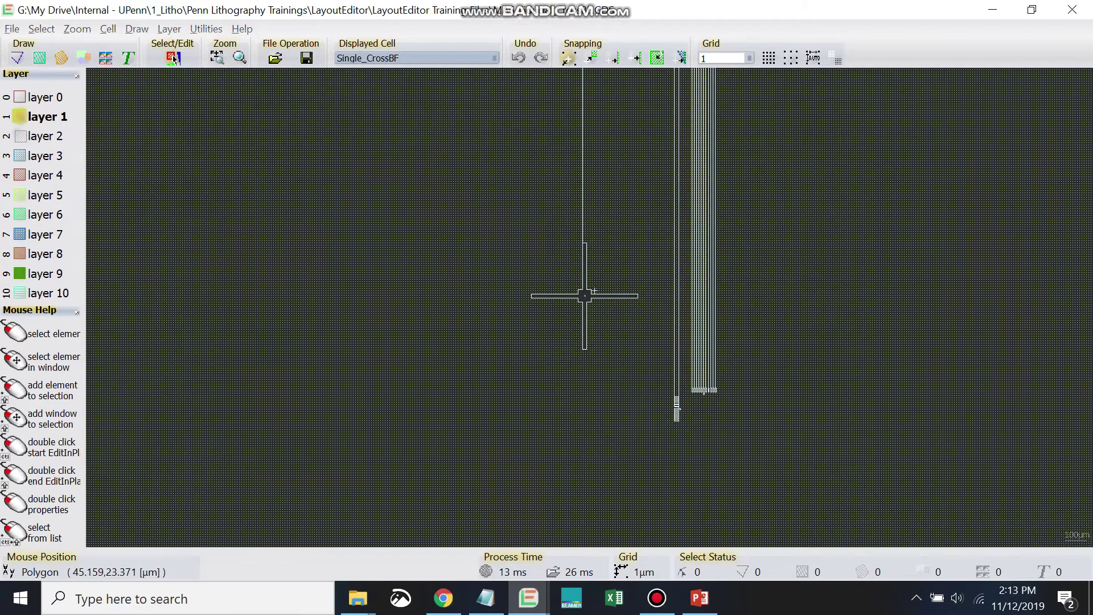
scroll(592, 293, "up", 2)
scroll(592, 292, "up", 1)
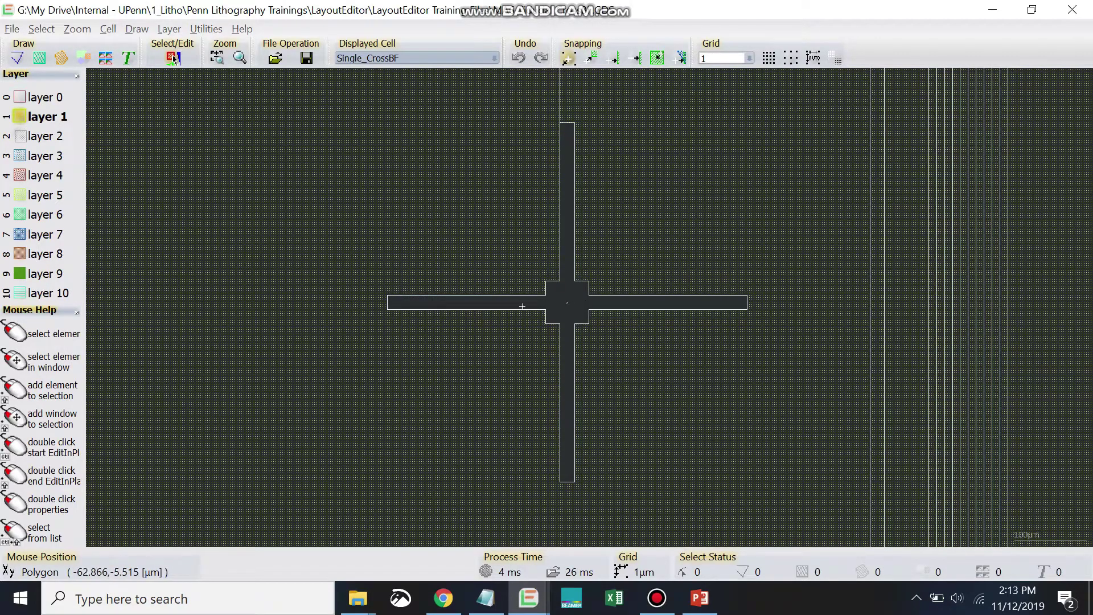
- Zoom in on the four square pads at the centre of the Single_CrossBF cross
scroll(522, 307, "up", 1)
scroll(516, 310, "down", 3)
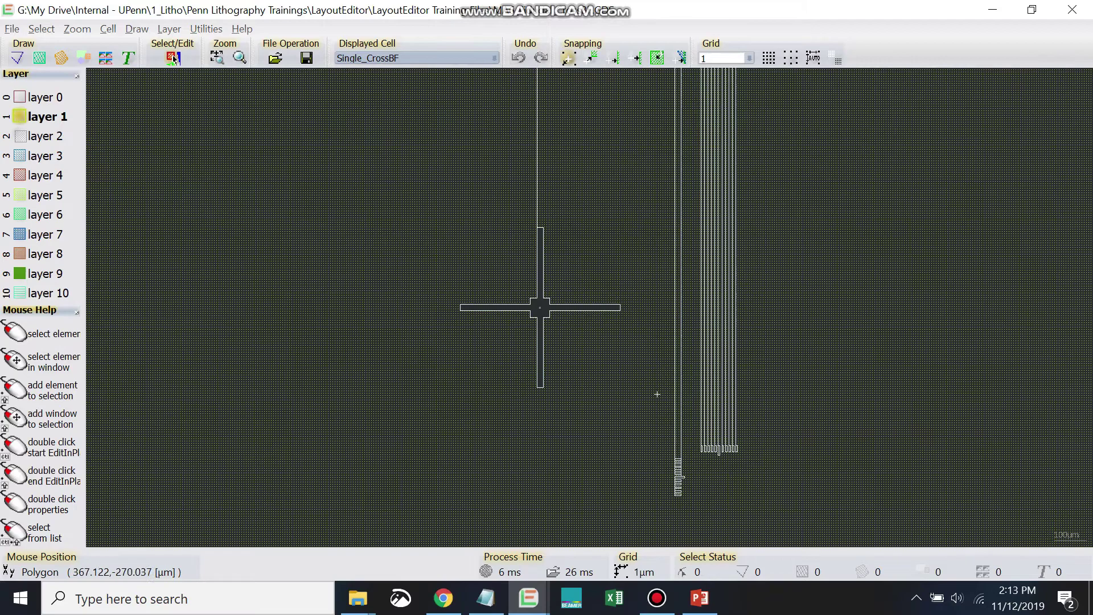
scroll(755, 507, "up", 3)
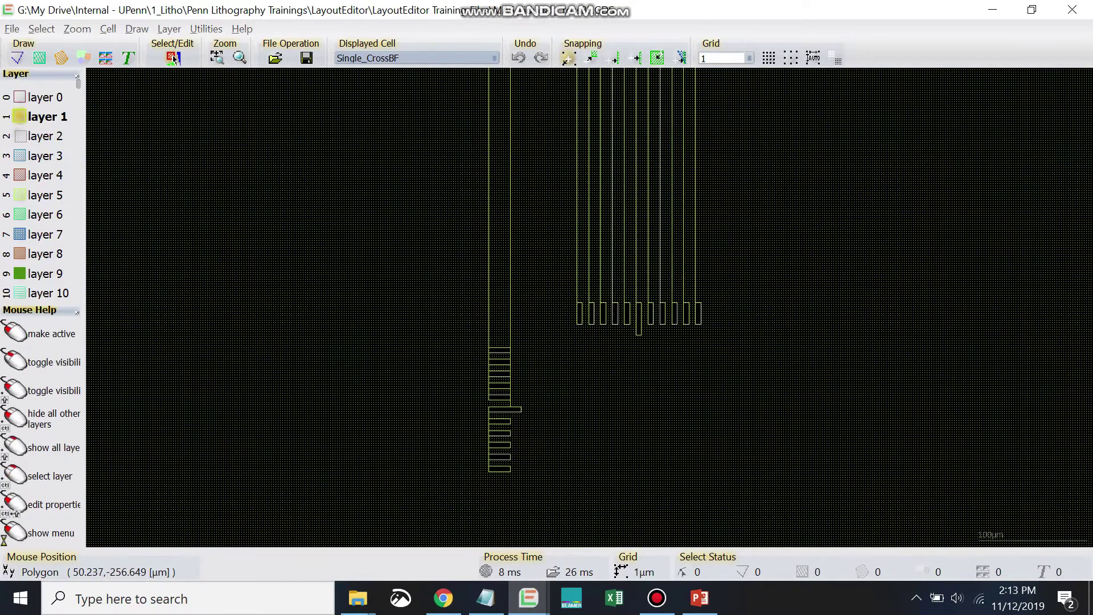
scroll(43, 193, "down", 1)
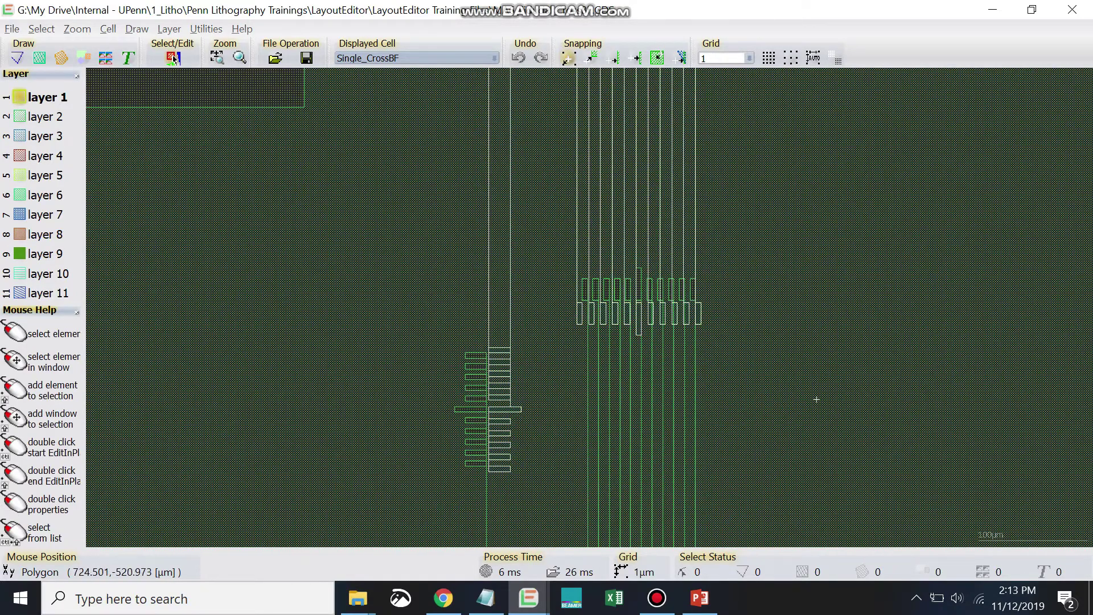
scroll(43, 194, "up", 1)
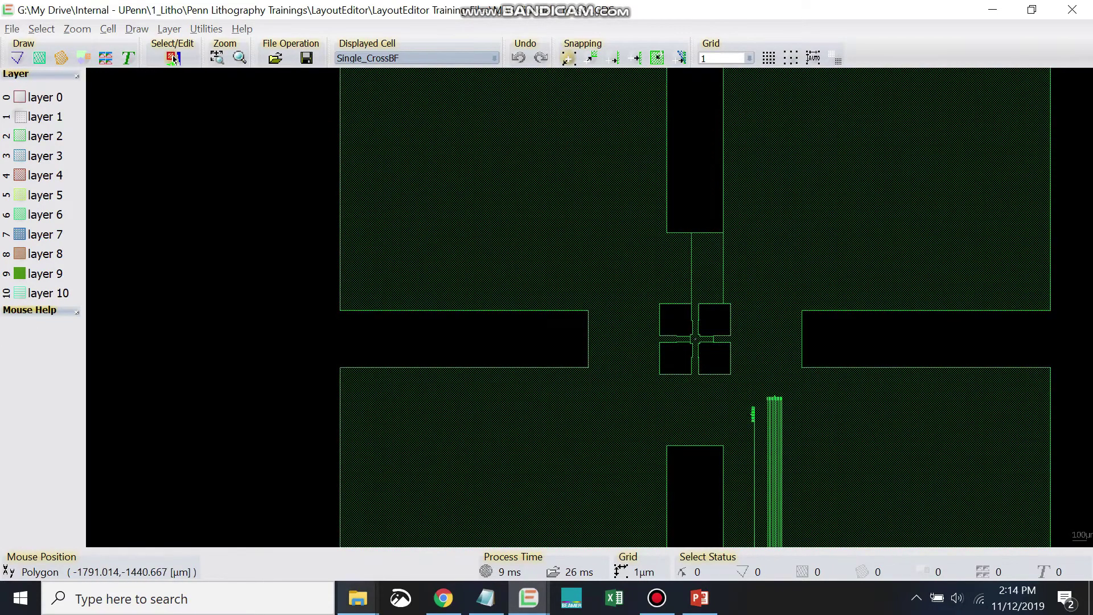
mouse_move(358, 598)
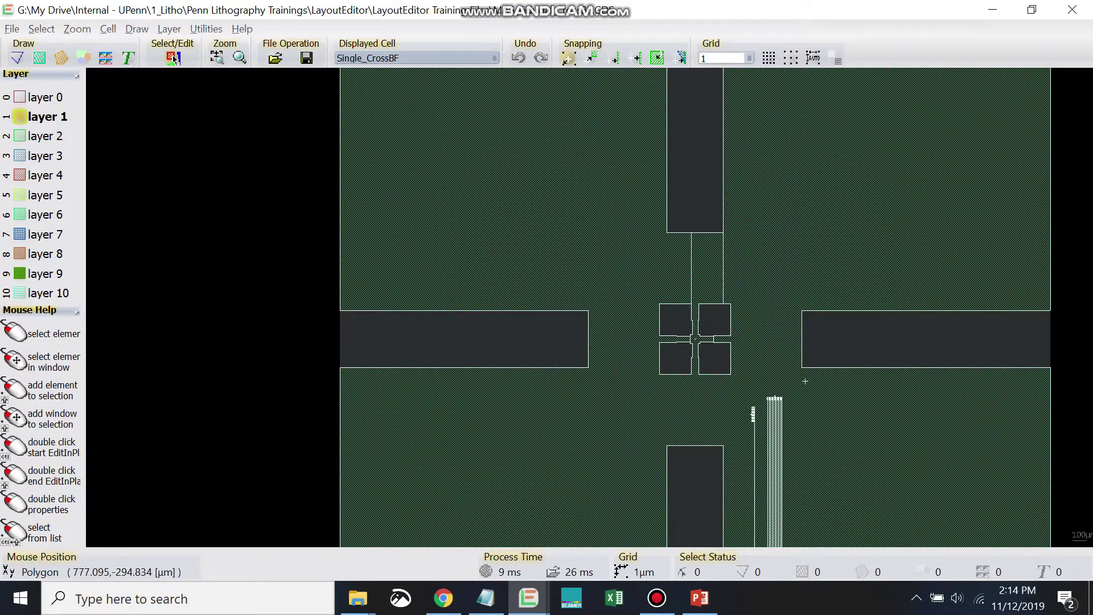
scroll(806, 380, "up", 2)
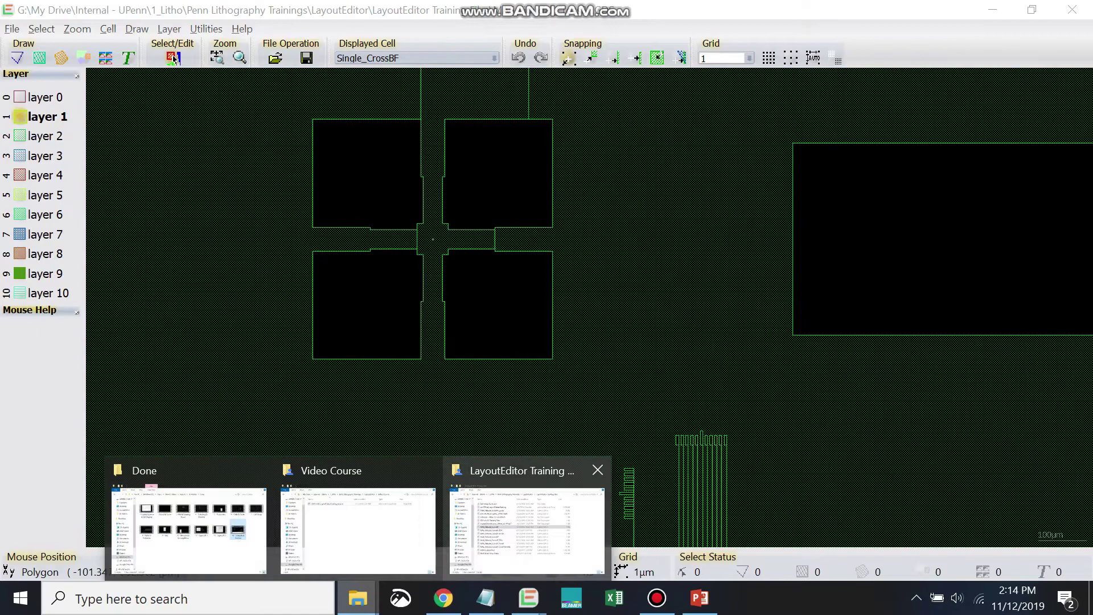
- Return to the Training Files folder, select MA6_Fiducial_CrossDF_Small and open it
left_click(525, 512)
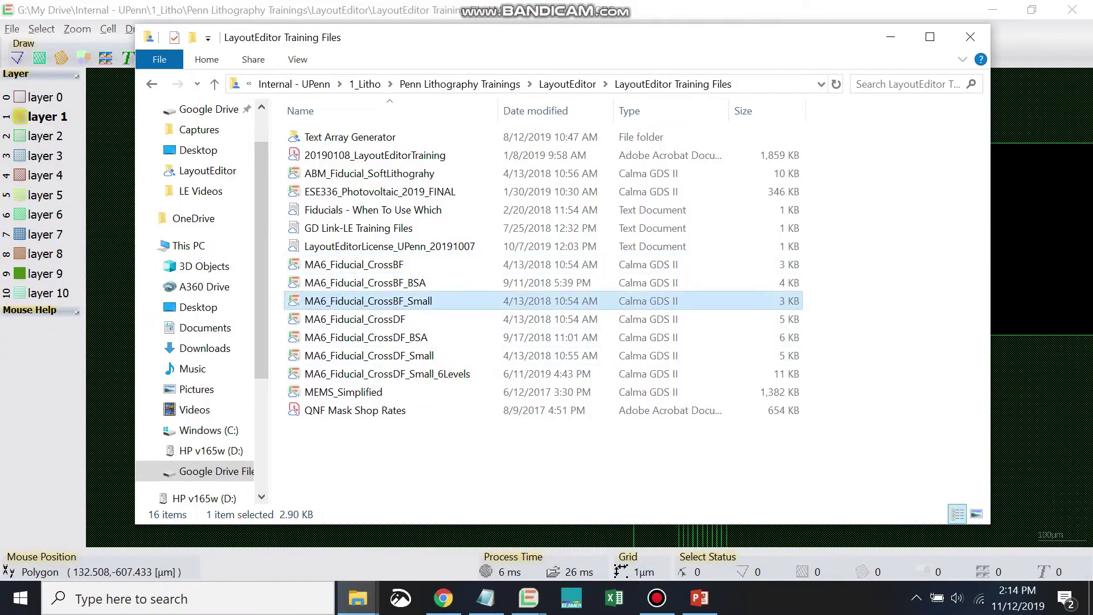
left_click(364, 283)
left_click(439, 301)
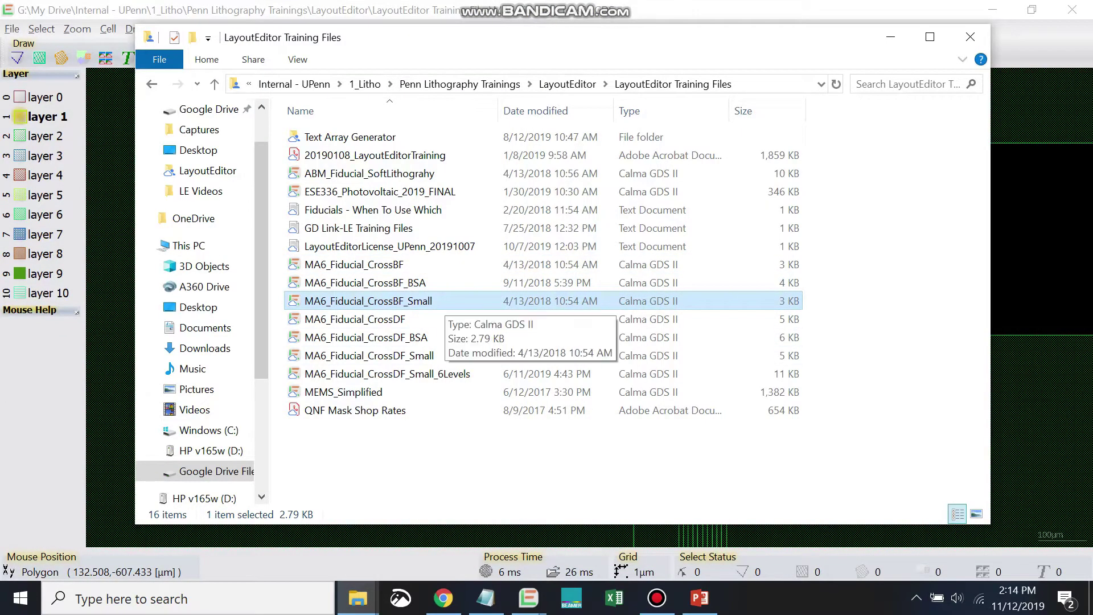
left_click(399, 356)
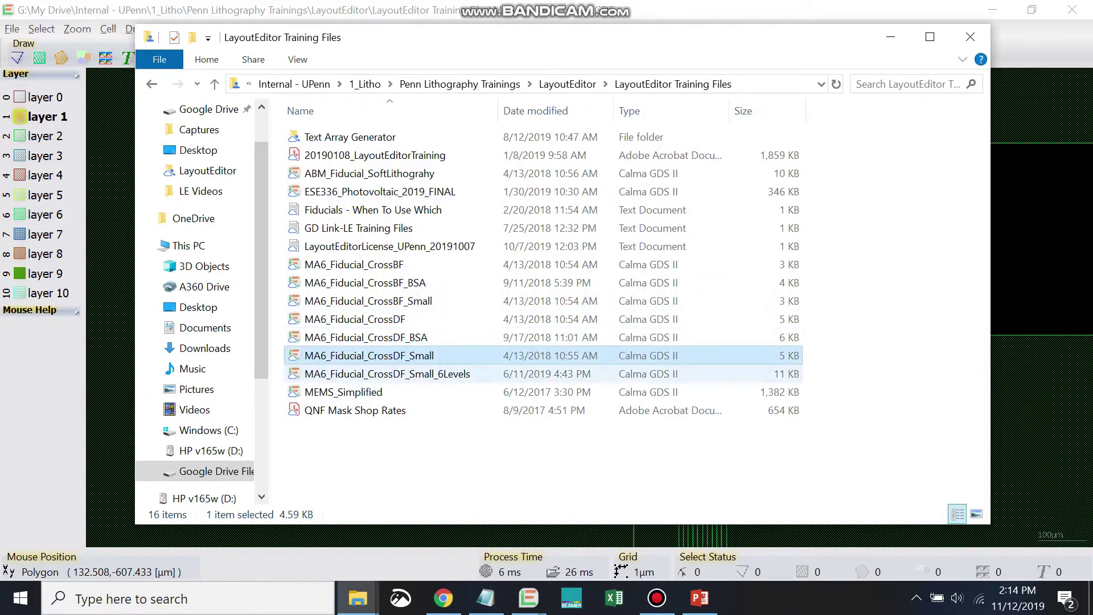
left_click(365, 319)
left_click(371, 356)
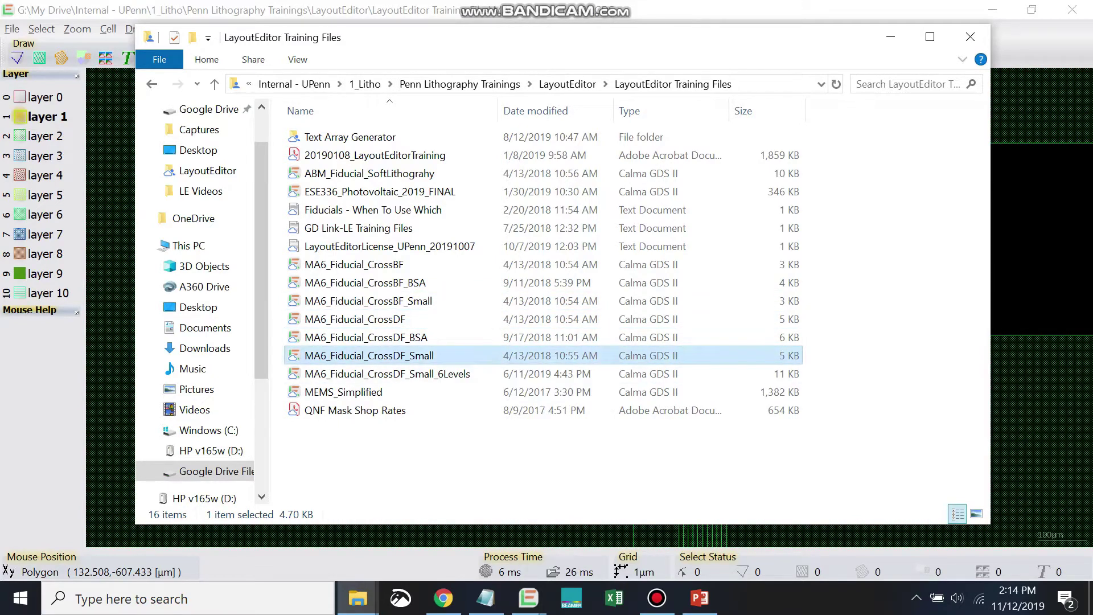
key("Return")
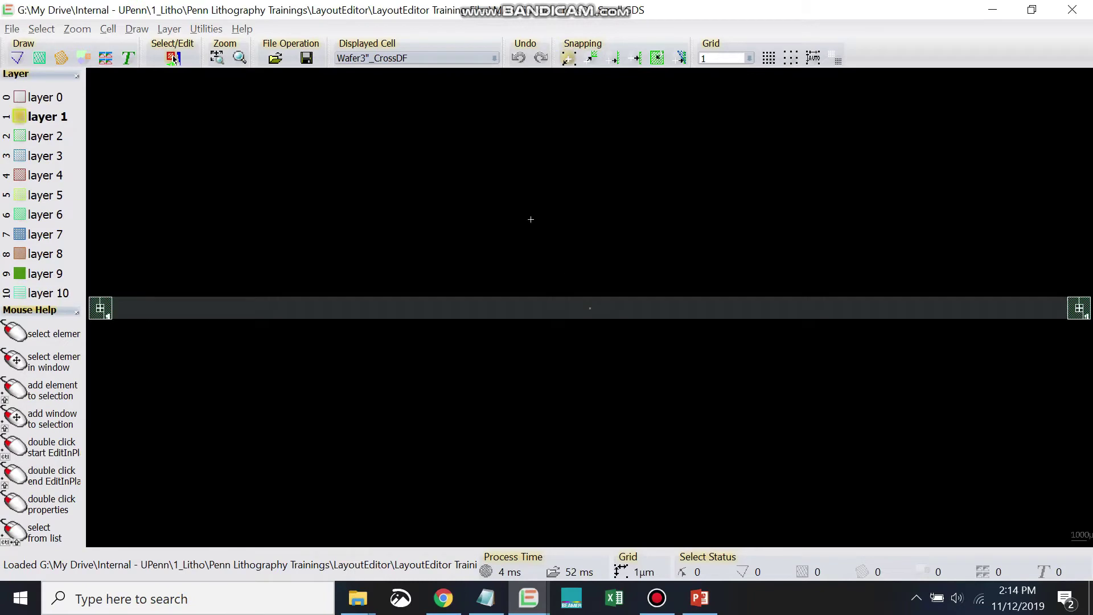
- Display the Single_CrossDF_Small cell from the cell list
left_click(410, 58)
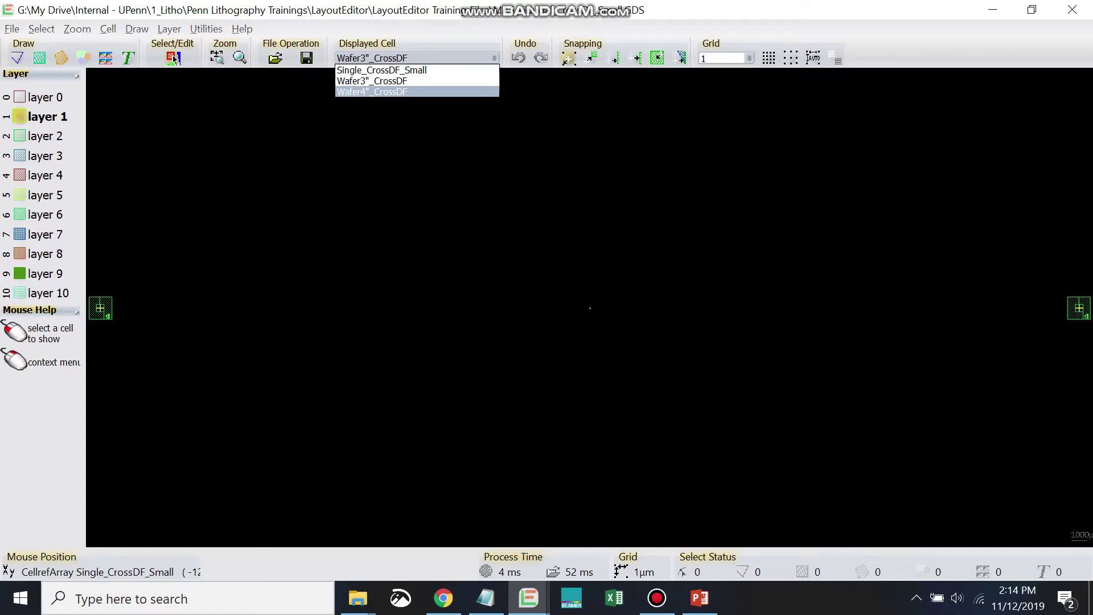
key("Up")
key("Up")
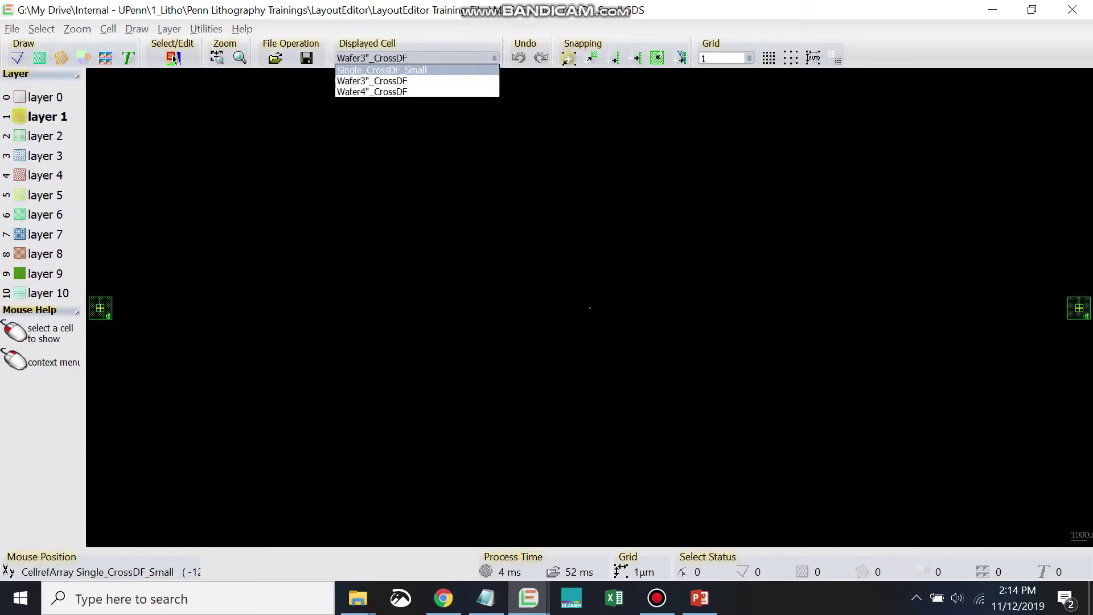
key("Return")
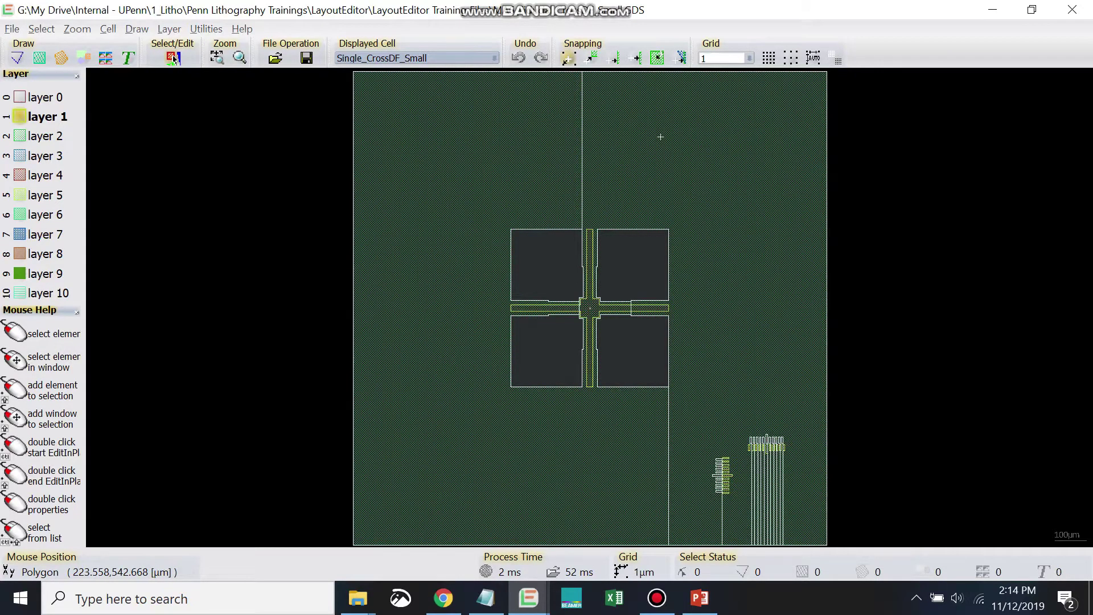
- Zoom in on the four-pad cross at the cell's centre
scroll(633, 152, "up", 2)
scroll(569, 222, "down", 5)
scroll(570, 211, "up", 2)
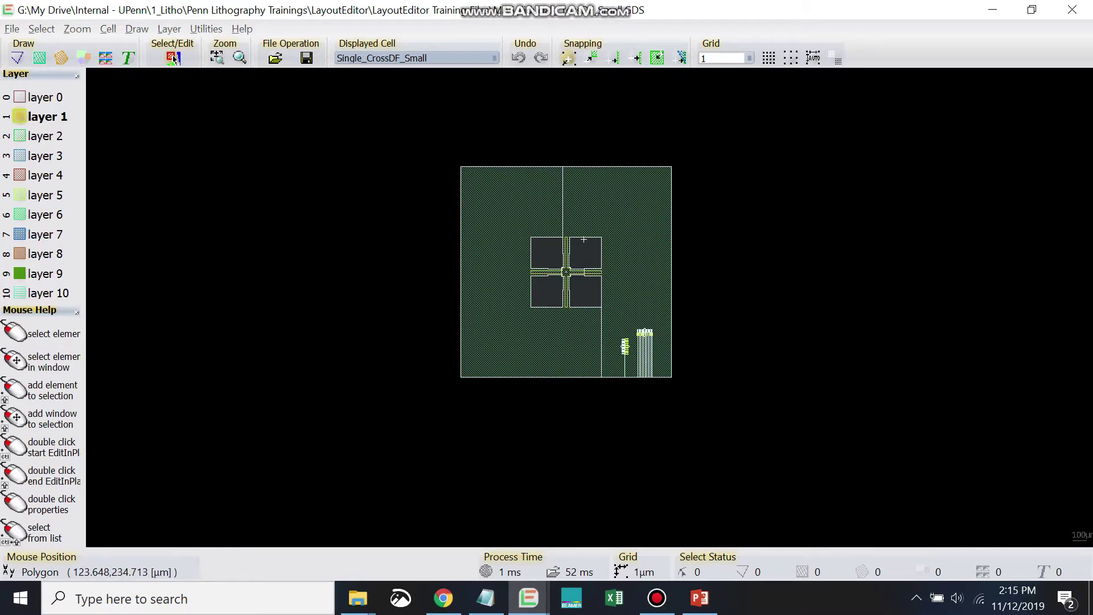
scroll(562, 290, "up", 3)
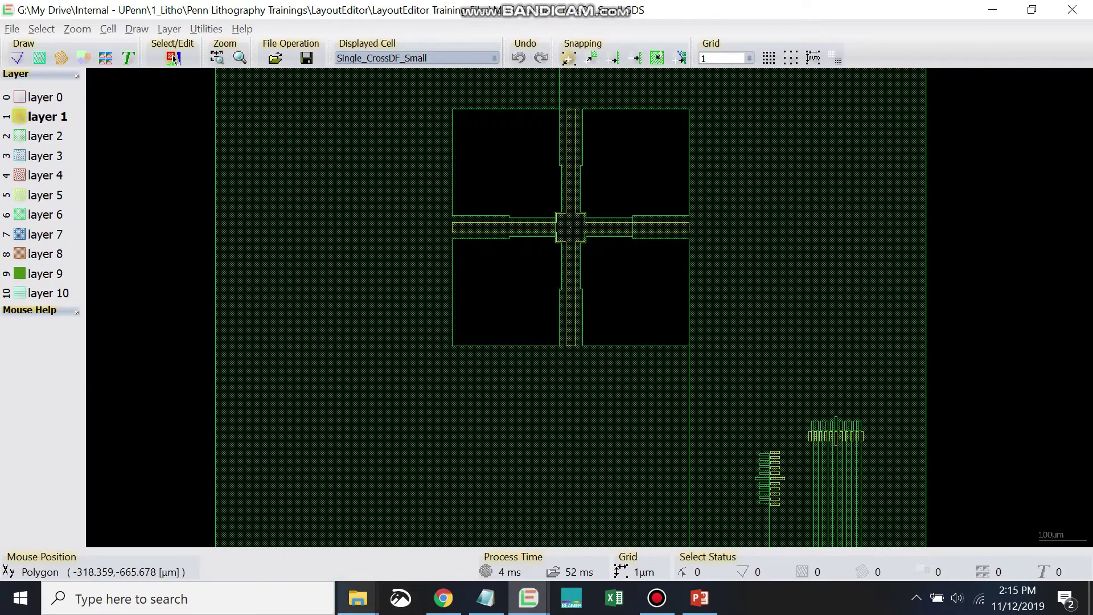
- From the LayoutEditor Training Files folder, open MA6_Fiducial_CrossDF_BSA after comparing it with MA6_Fiducial_CrossBF_BSA
left_click(357, 598)
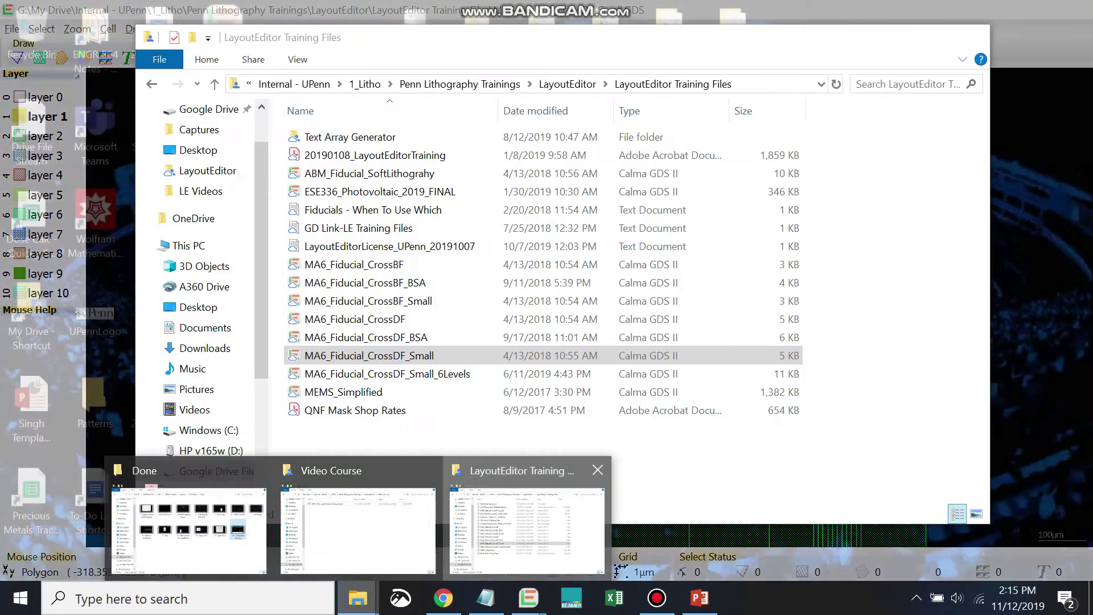
left_click(512, 542)
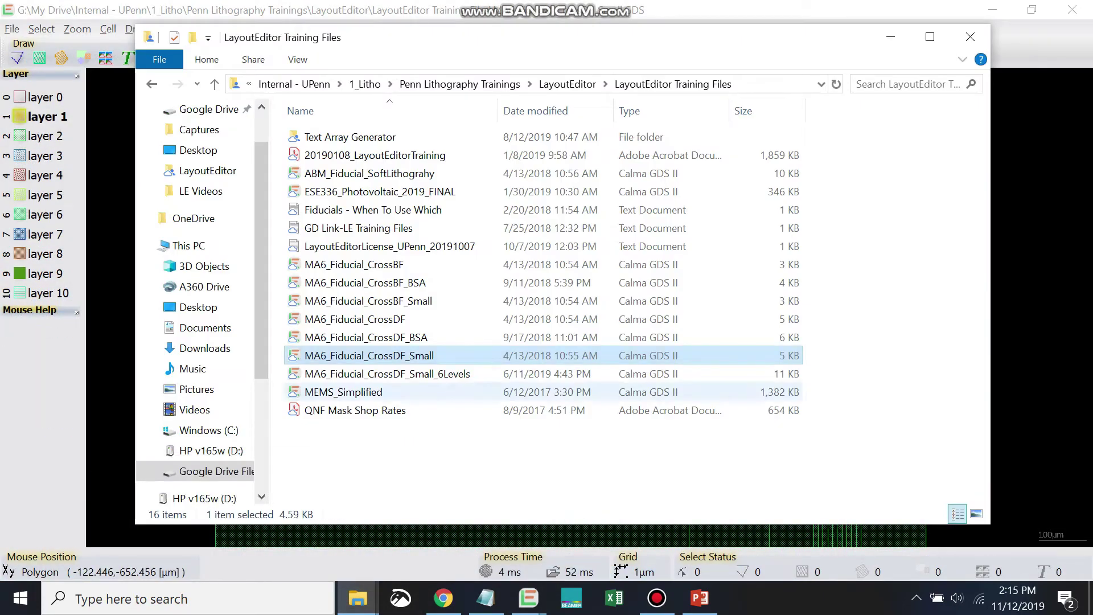
left_click(455, 337)
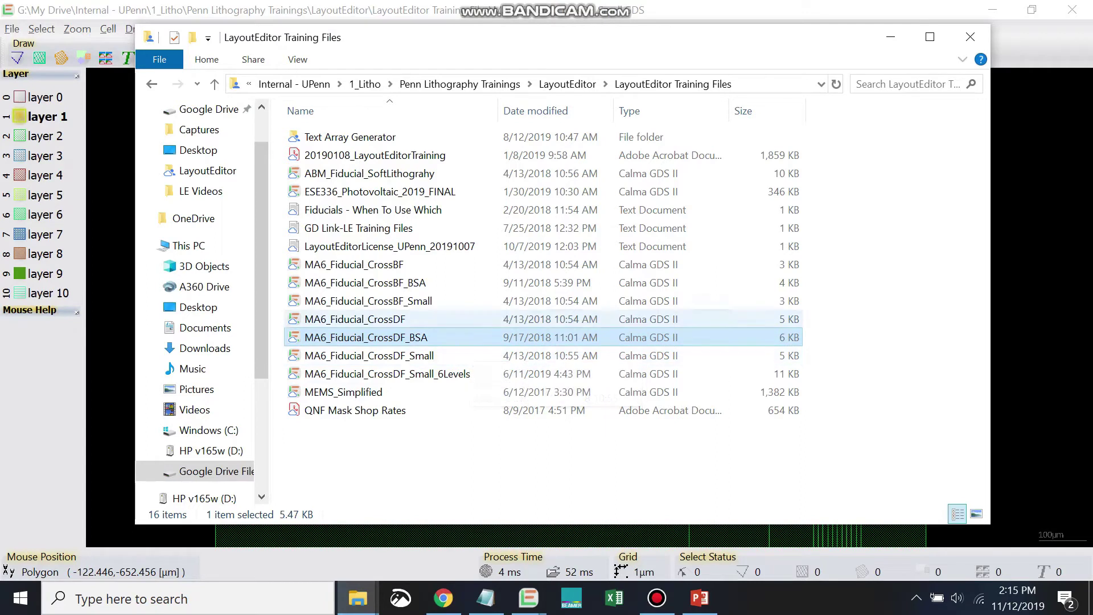
left_click(365, 283)
left_click(365, 337)
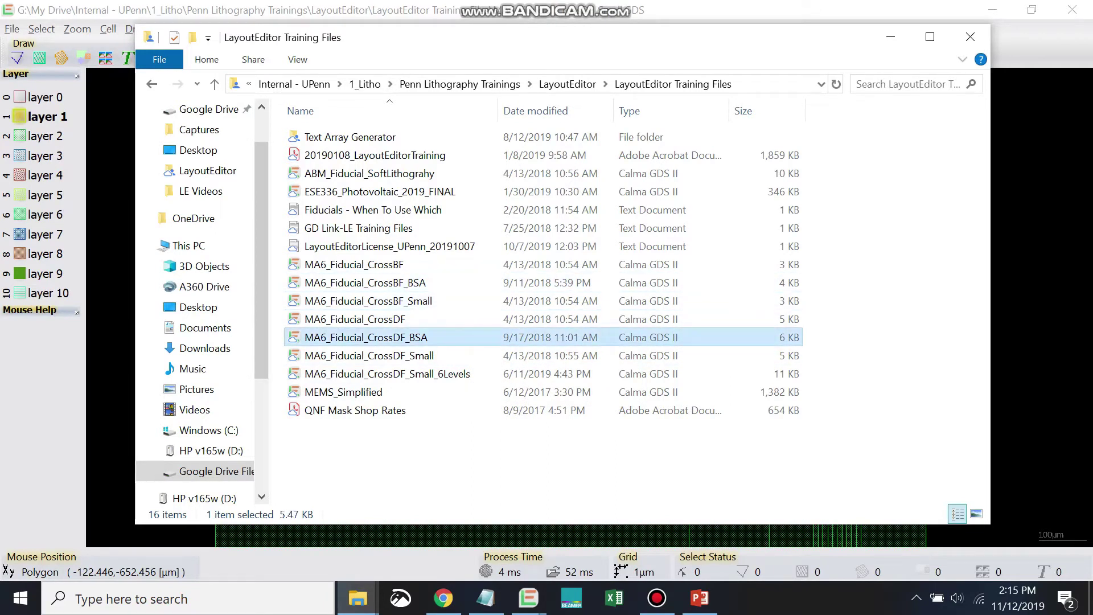
left_click(365, 283)
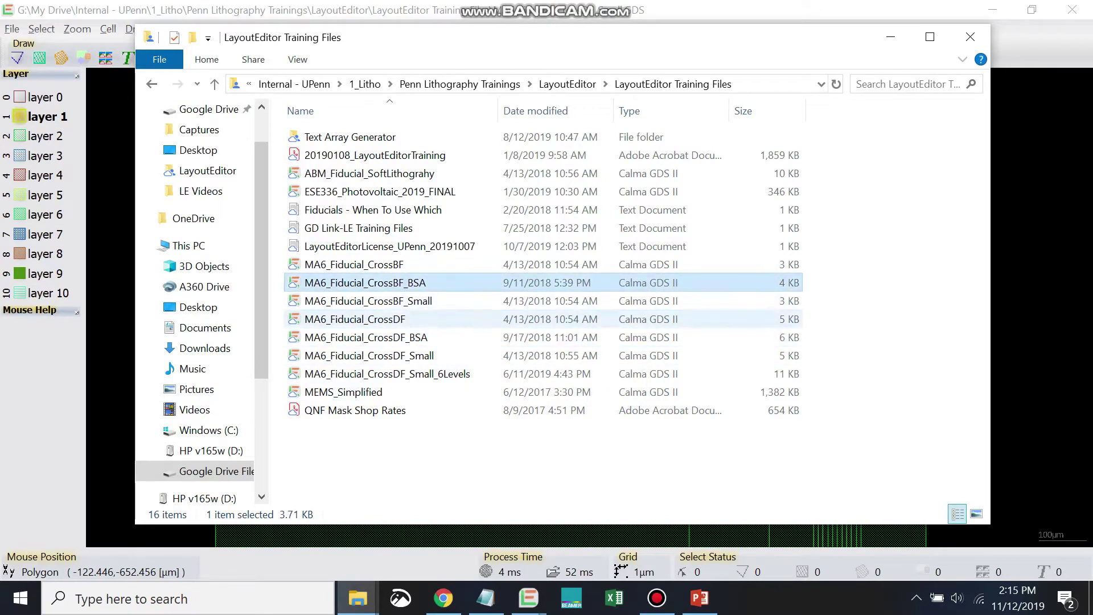
left_click(365, 337)
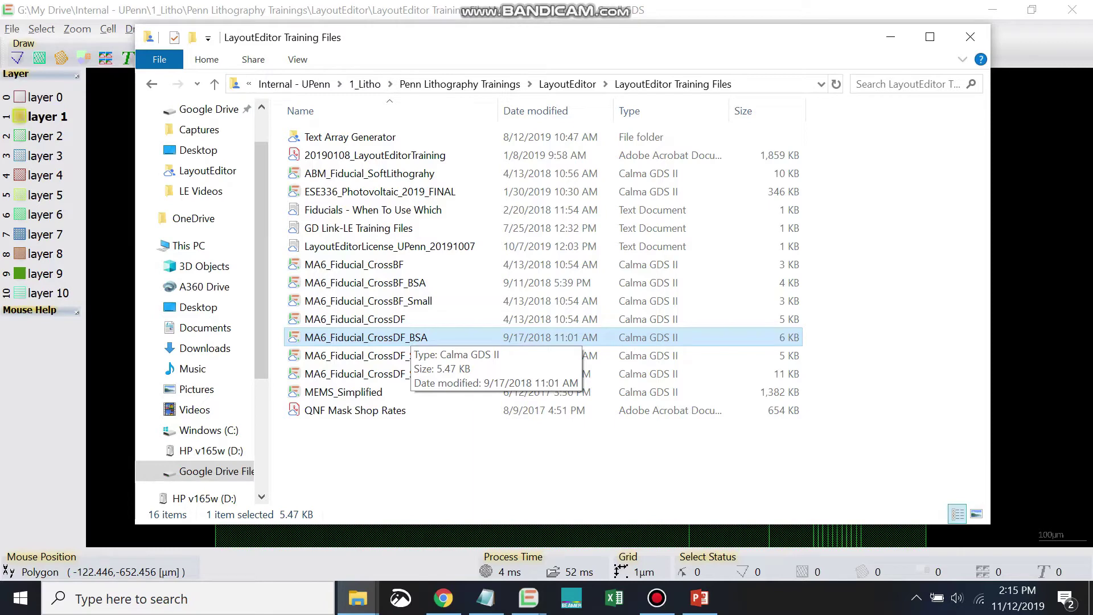
double_click(398, 339)
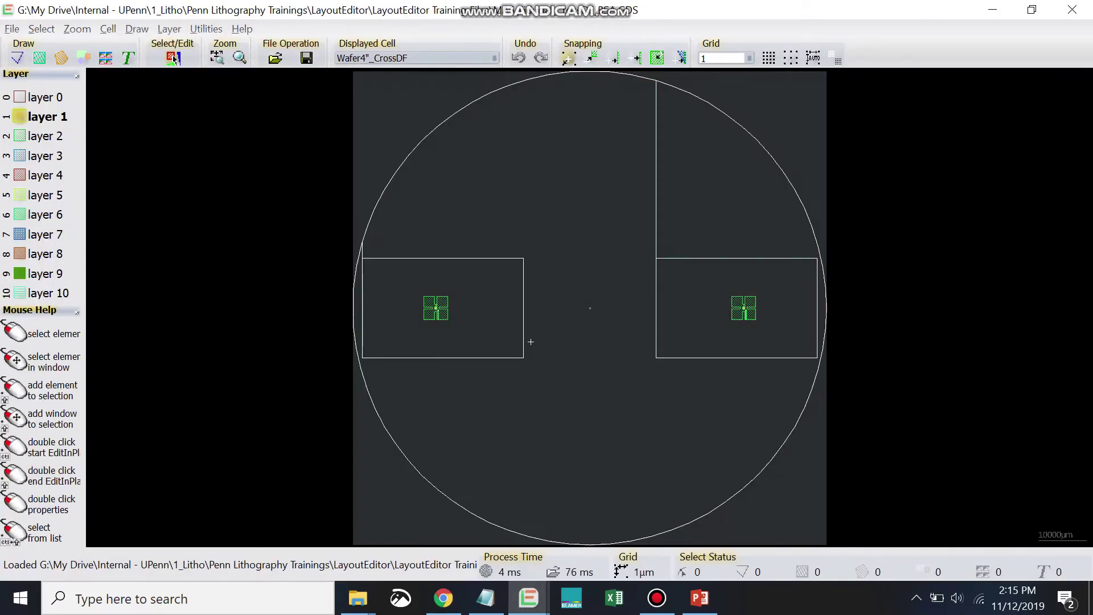
- Zoom in and back out on the Wafer4"_CrossDF cell to view both edge cross marks
scroll(548, 308, "up", 2)
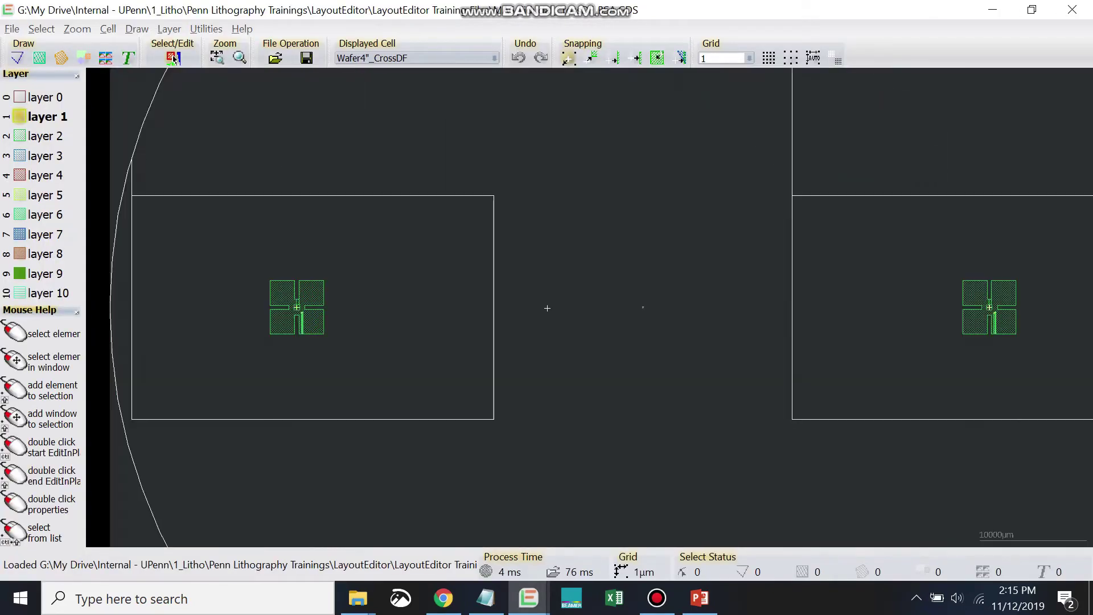
scroll(547, 308, "down", 1)
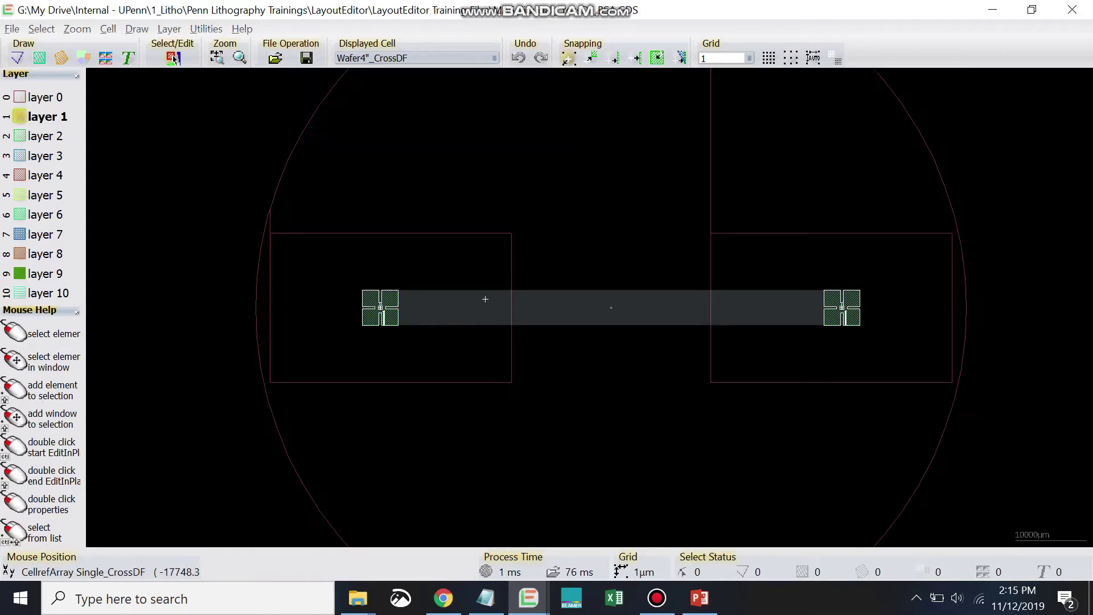